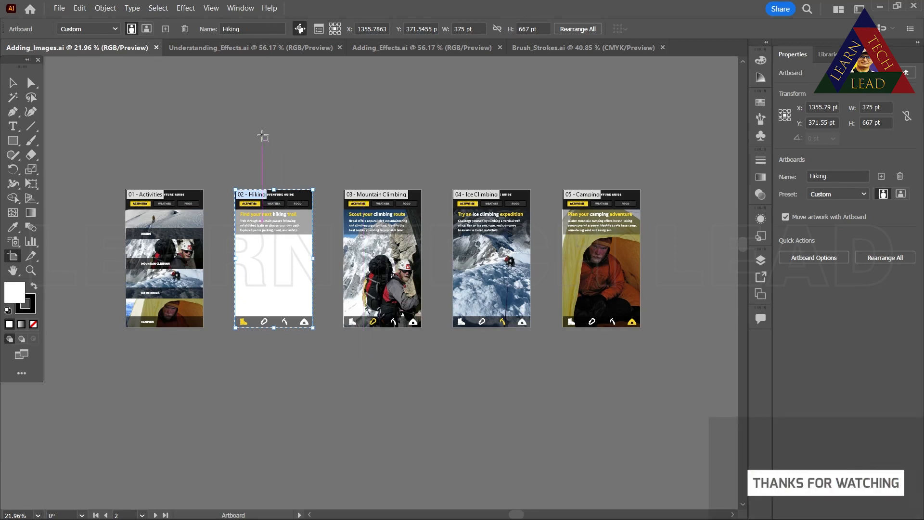
- Place Nepal.jpg as a linked image at its original size below the Hiking artboard
mouse_move(596, 509)
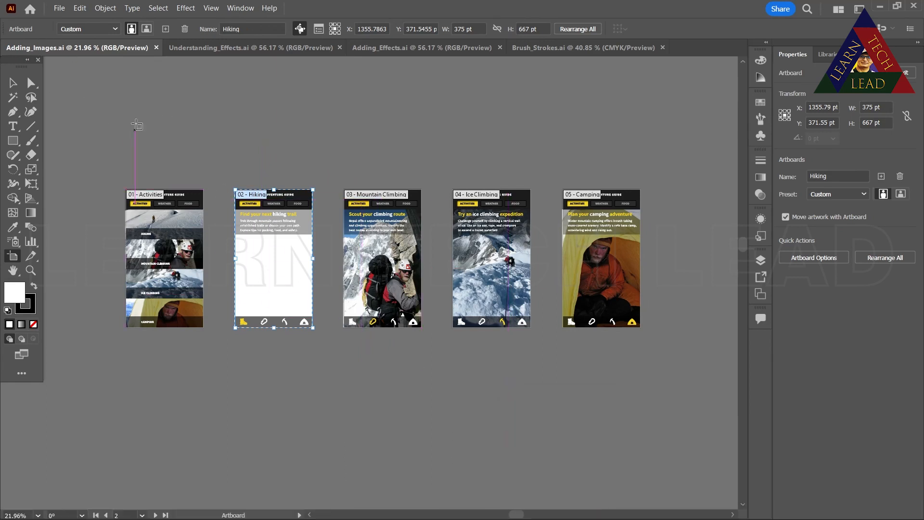
left_click(13, 83)
left_click(228, 117)
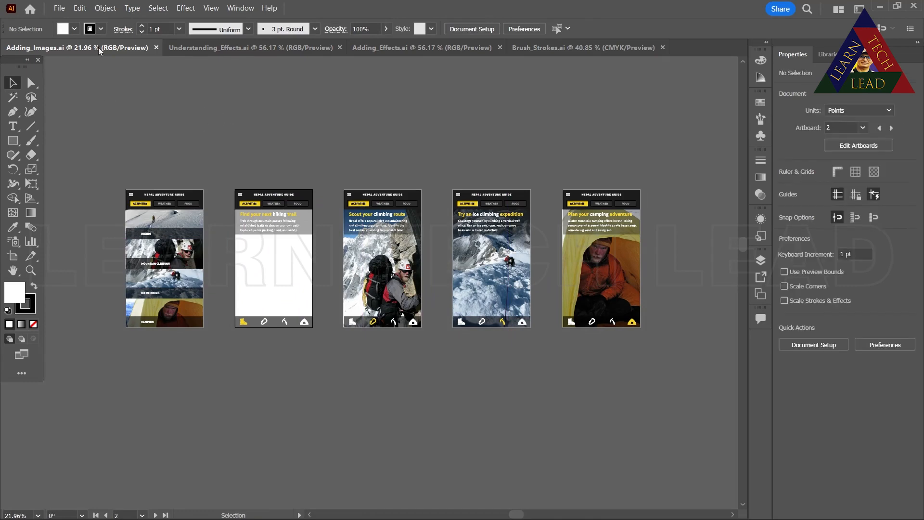
left_click(56, 12)
left_click(83, 215)
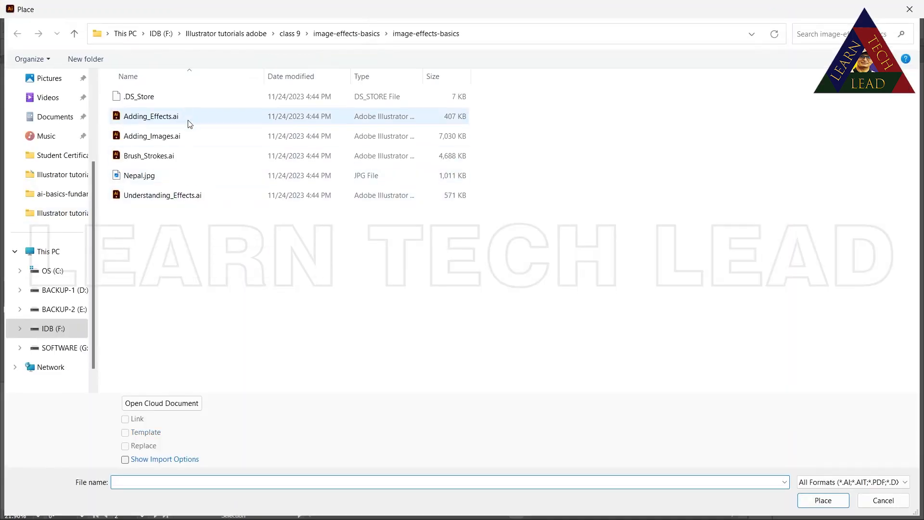
left_click(129, 177)
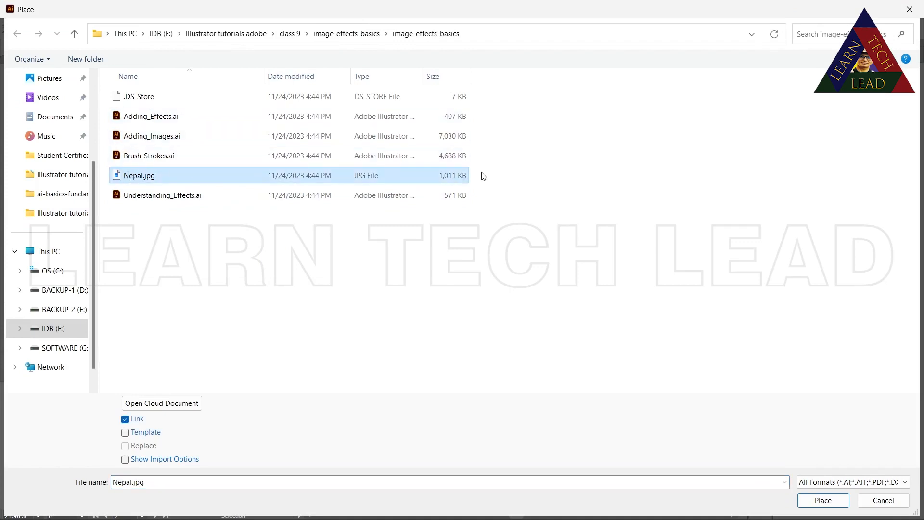
left_click(837, 505)
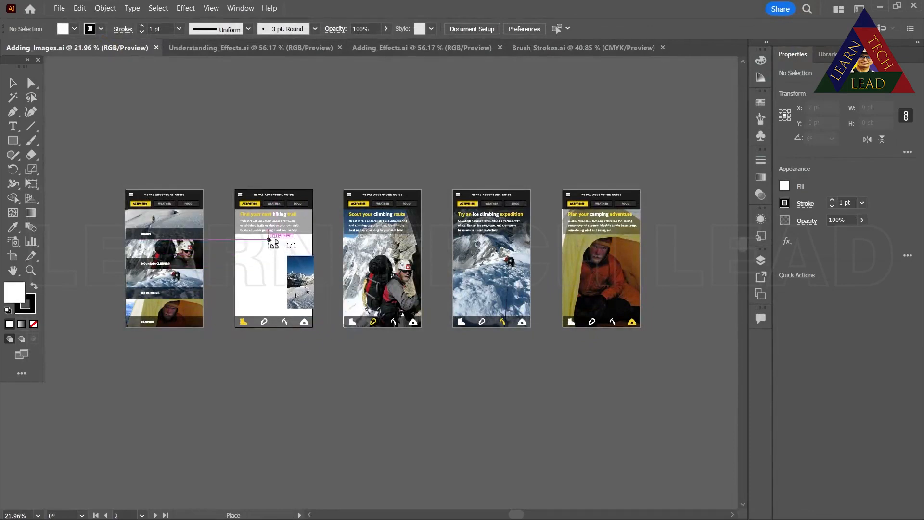
left_click(240, 369)
scroll(397, 401, "down", 1)
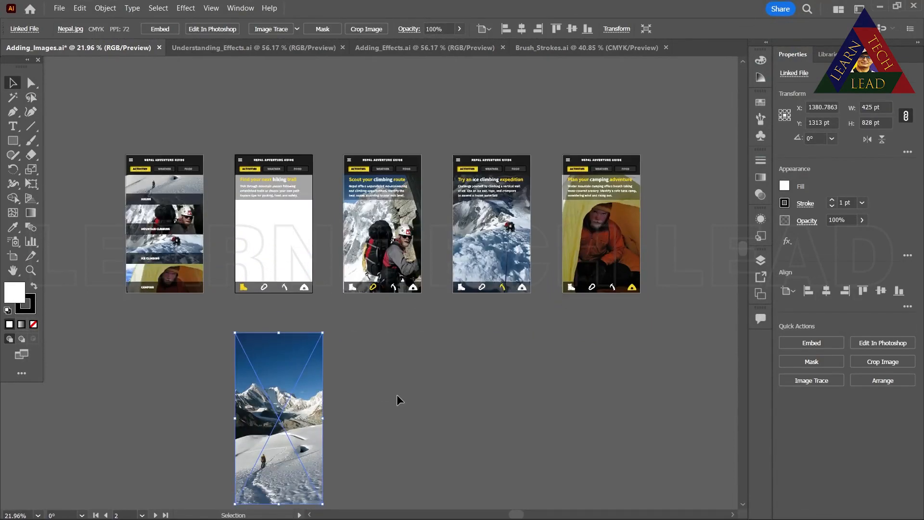
- Move the Nepal image onto the Hiking artboard and snap it to the artboard's top-left corner
scroll(397, 400, "down", 2)
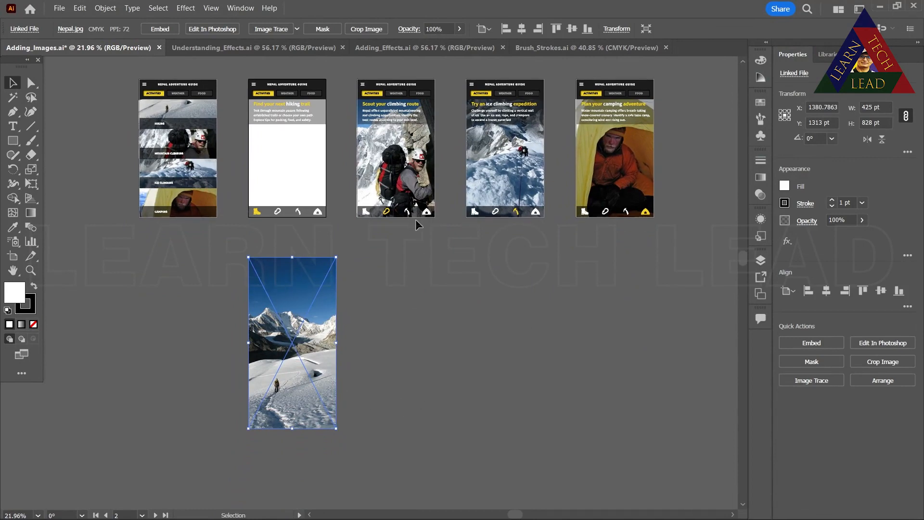
left_click_drag(293, 283, 294, 104)
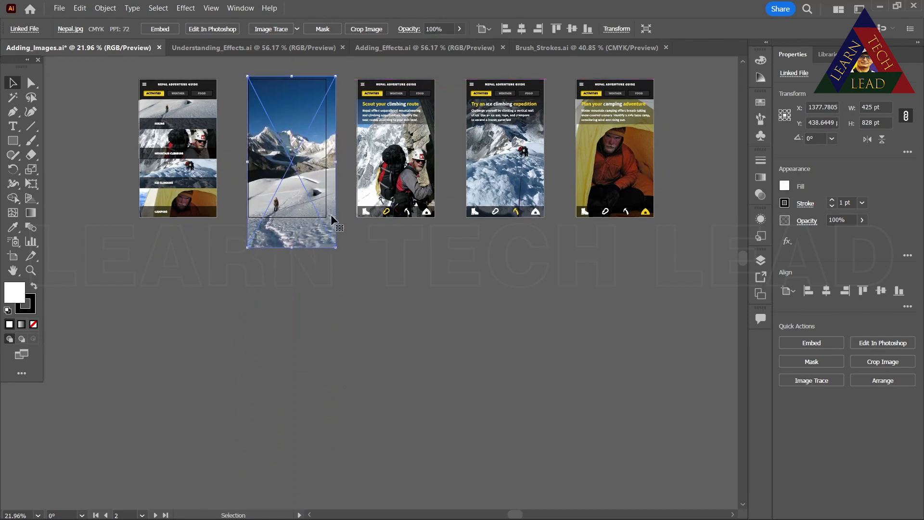
left_click_drag(304, 312, 337, 385)
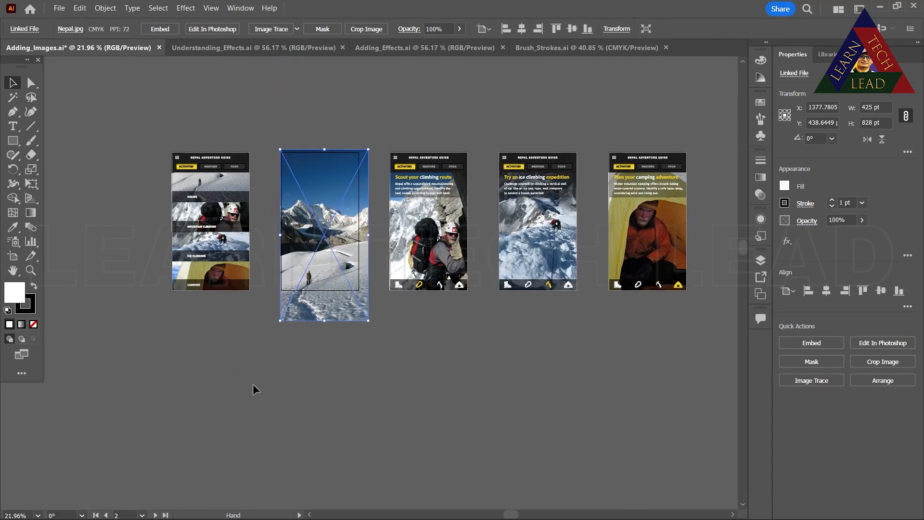
left_click(31, 270)
left_click_drag(330, 243, 454, 258)
left_click(12, 84)
left_click_drag(296, 140, 298, 146)
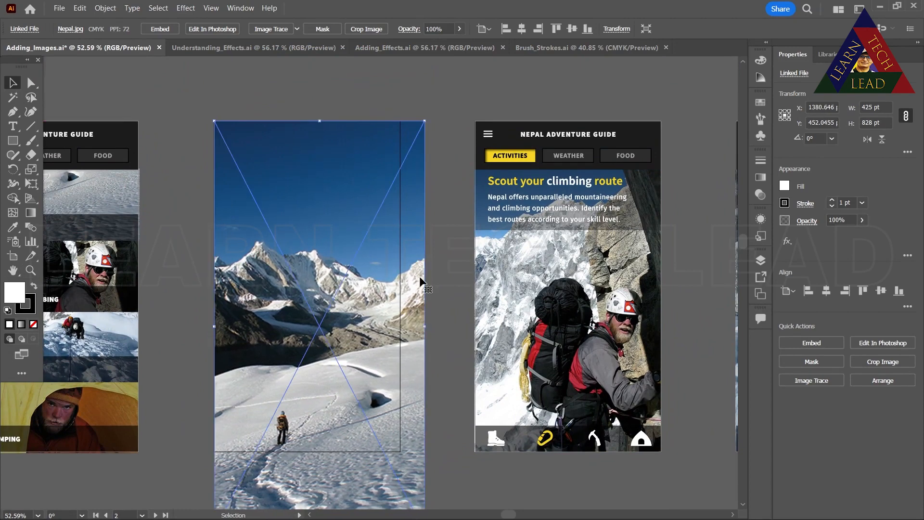
- Show the document's layers and embed the linked Nepal image in the document
scroll(432, 294, "down", 5)
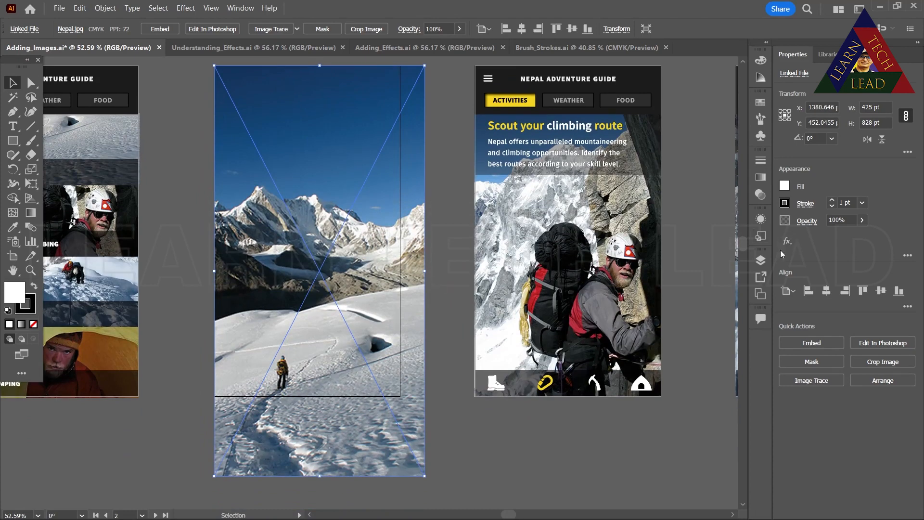
left_click(759, 262)
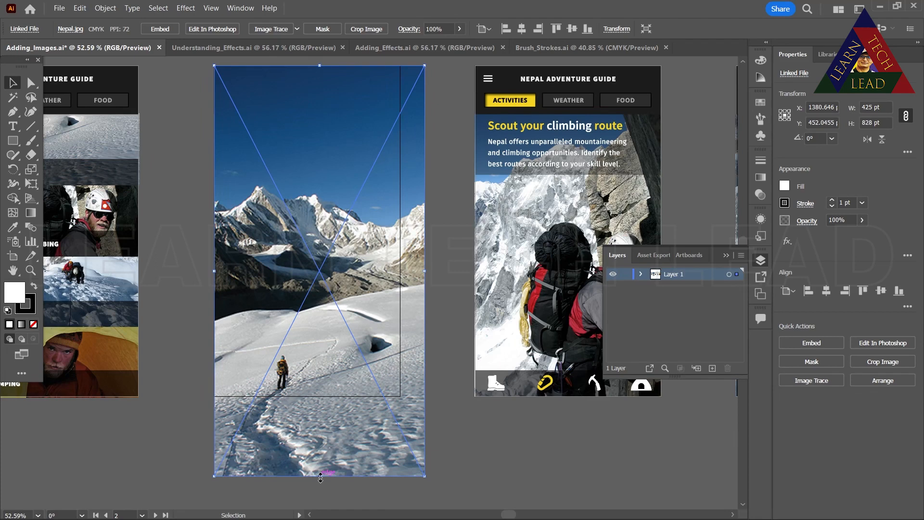
left_click(363, 28)
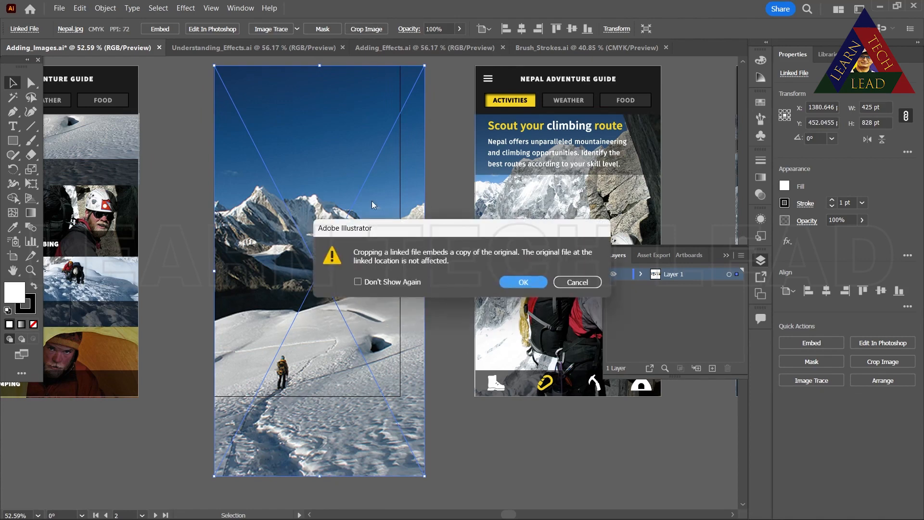
left_click(554, 281)
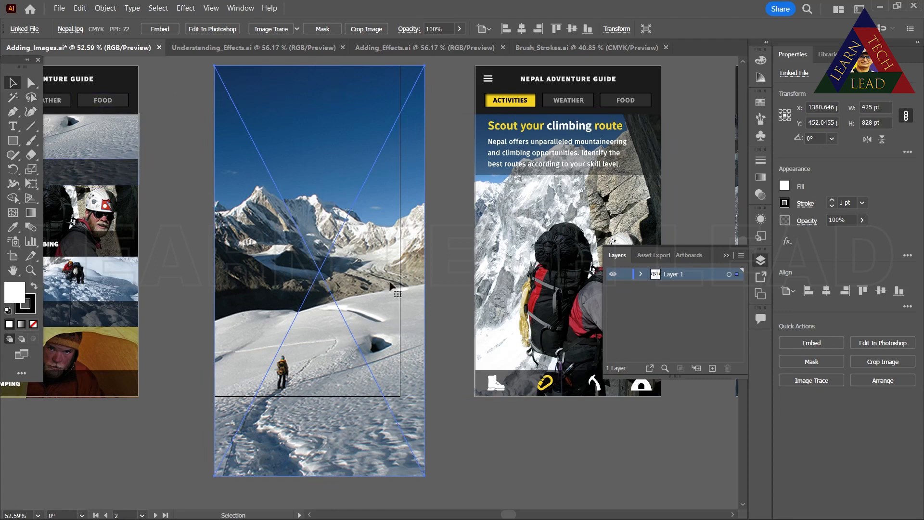
left_click(815, 343)
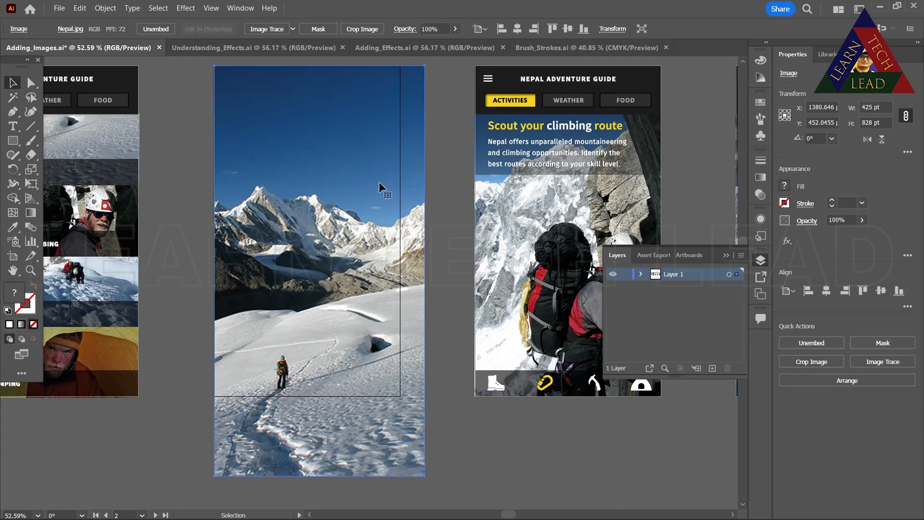
- Crop the Nepal image to about 424 x 676 pt, then resize it to about 375 x 667 pt to fit the Hiking artboard
left_click(362, 29)
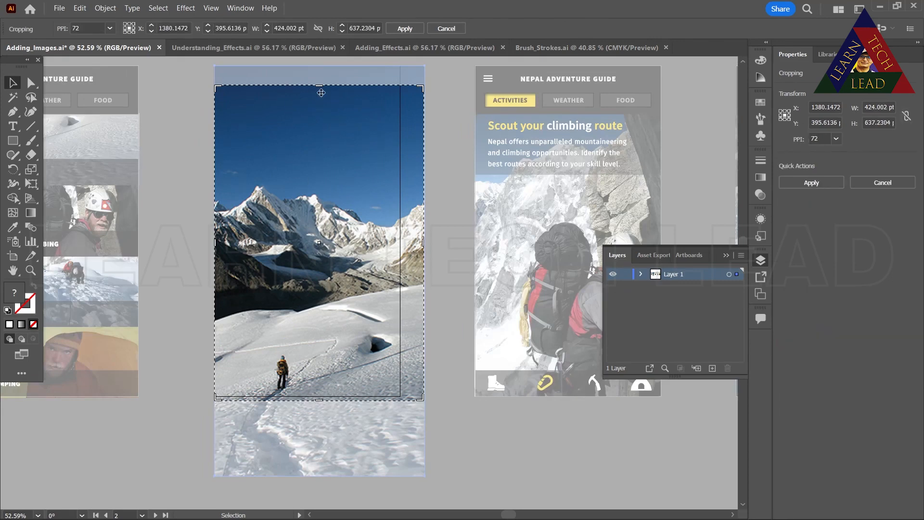
left_click_drag(317, 86, 304, 67)
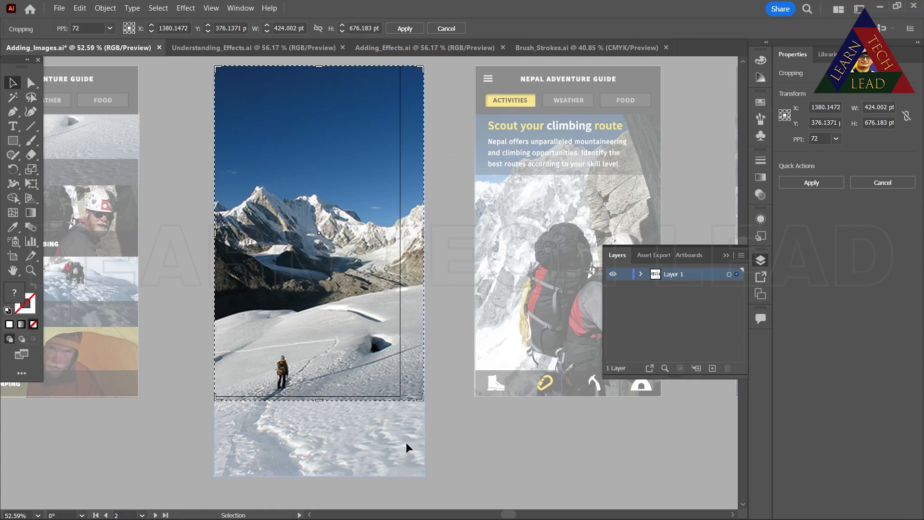
left_click(405, 29)
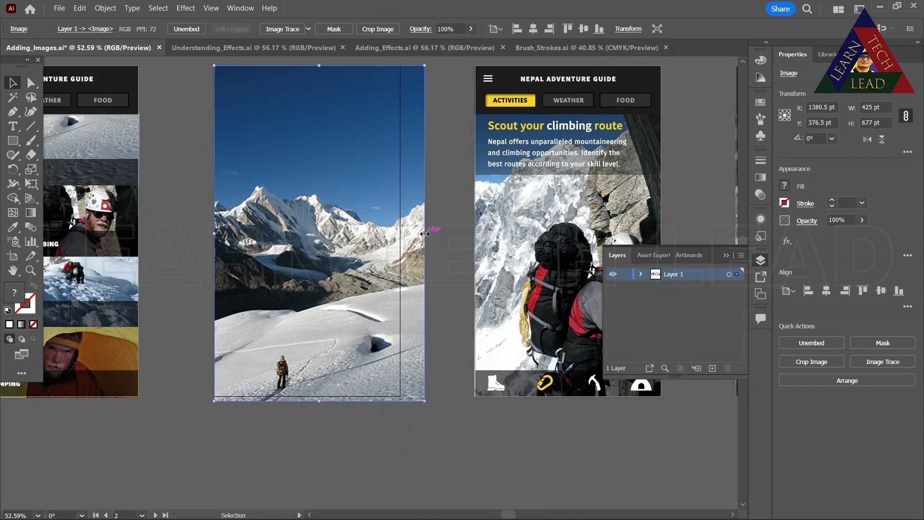
left_click_drag(424, 234, 400, 235)
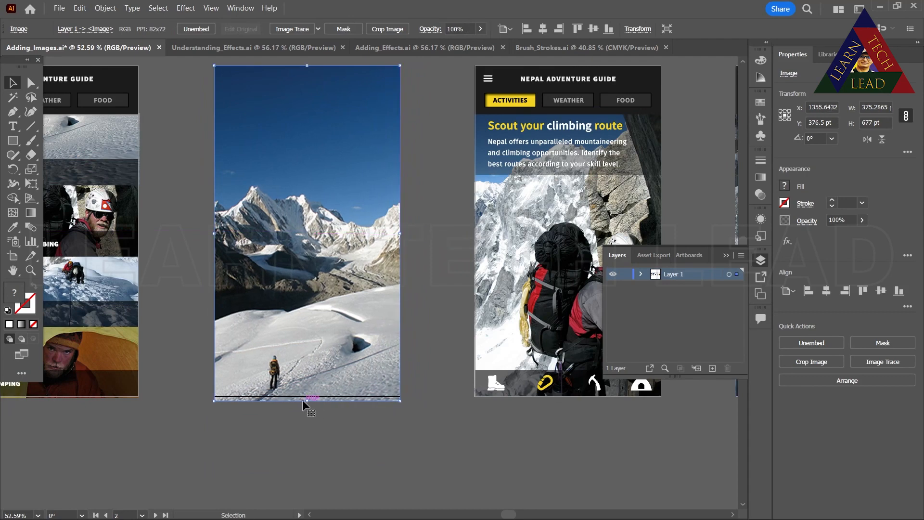
mouse_move(309, 404)
left_mouse_down()
mouse_move(309, 388)
mouse_move(306, 396)
left_mouse_up()
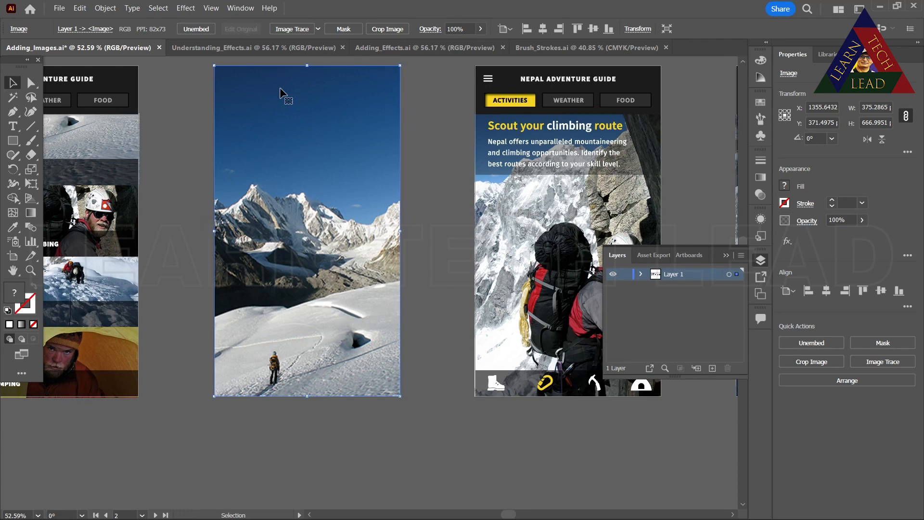
- Send the Nepal image to the back, behind the Hiking screen's text and icons, and deselect it
key("ctrl")
key("ctrl+shift+bracketleft")
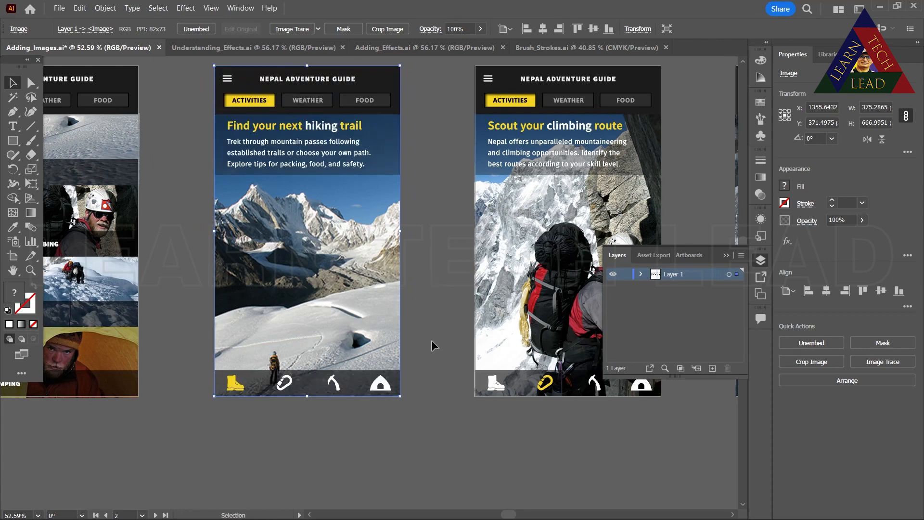
right_click(336, 226)
mouse_move(400, 387)
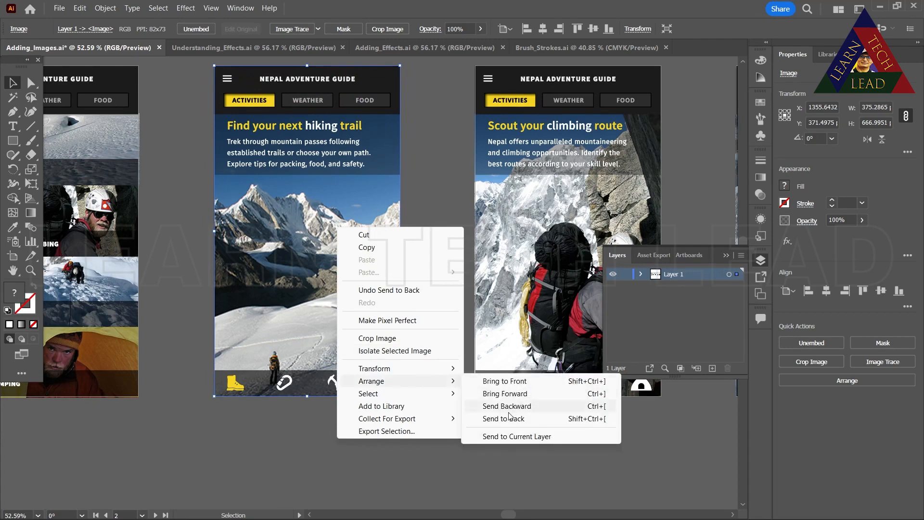
left_click(276, 424)
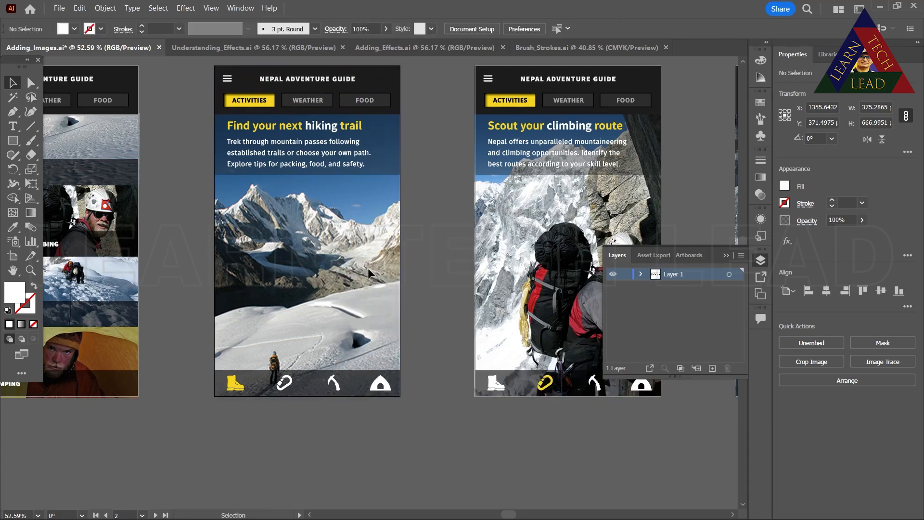
- Switch to the Understanding_Effects.ai document and collapse the layers list so all eight lions are uncovered
left_click_drag(430, 115, 426, 42)
left_click_drag(434, 137, 437, 248)
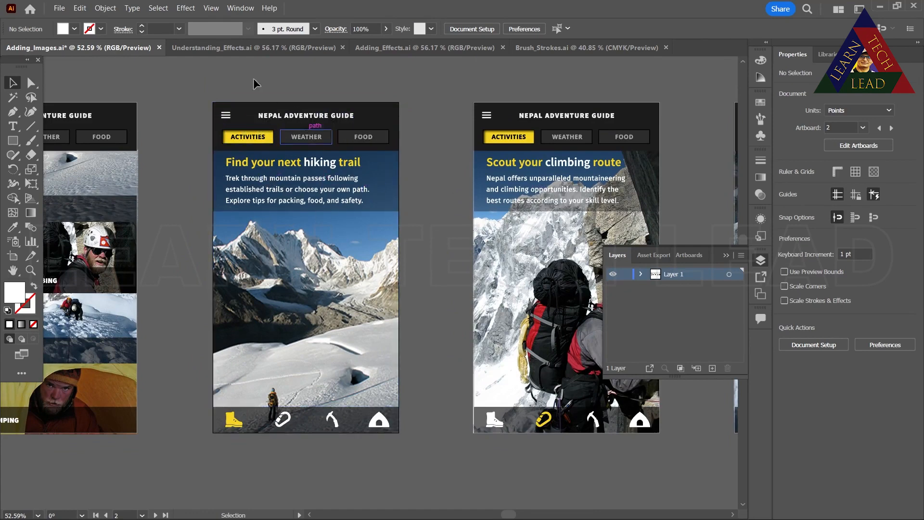
left_click(236, 48)
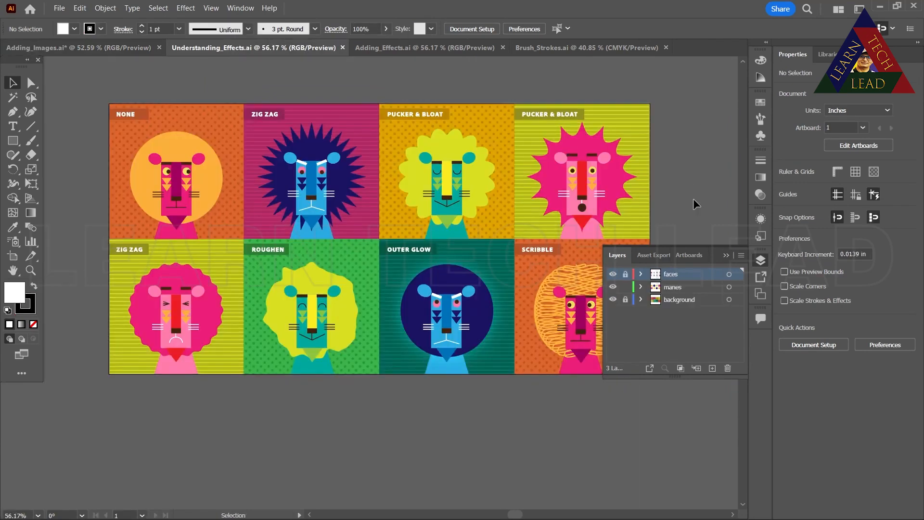
left_click(726, 255)
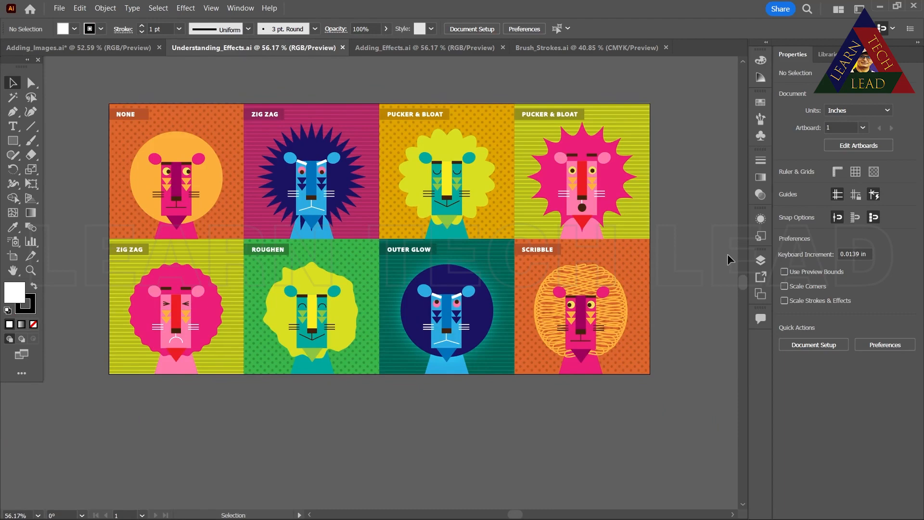
scroll(730, 260, "up", 1)
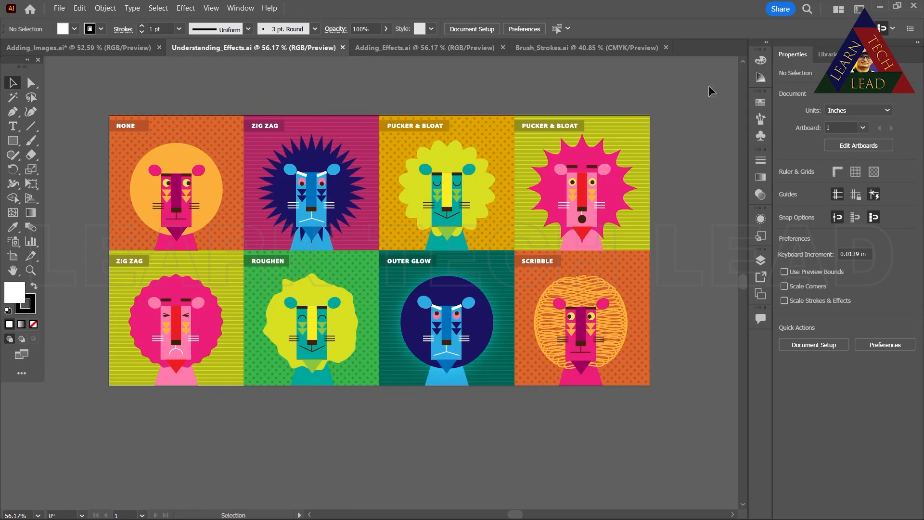
- Check the effects applied to the yellow-green Pucker & Bloat mane, the None mane and the dark blue Zig Zag mane
left_click(423, 158)
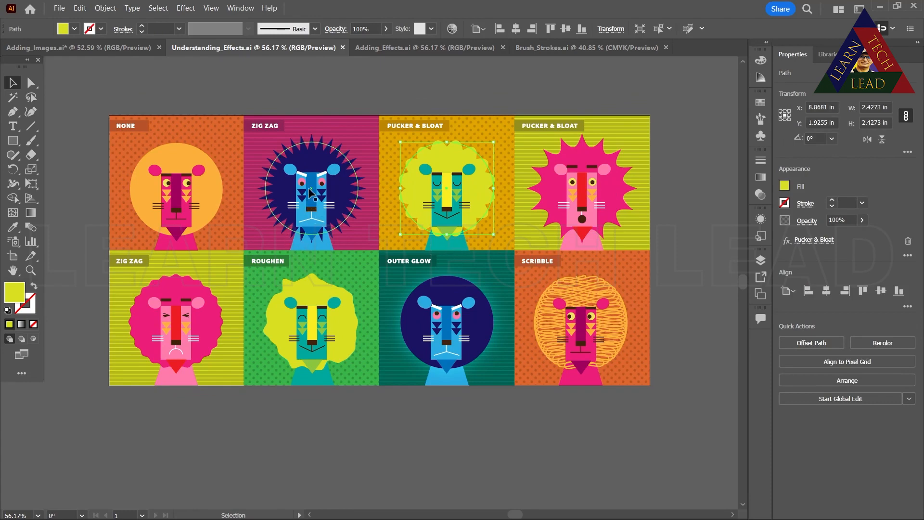
left_click(199, 155)
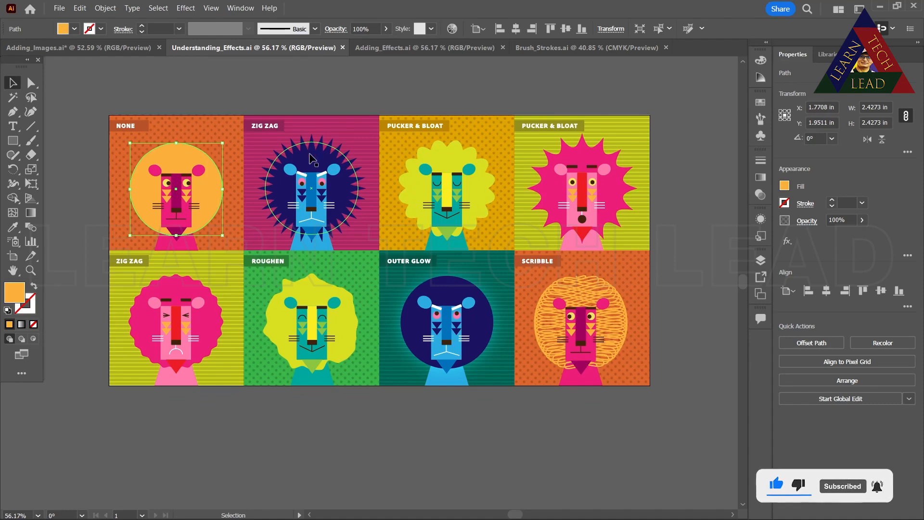
left_click(311, 159)
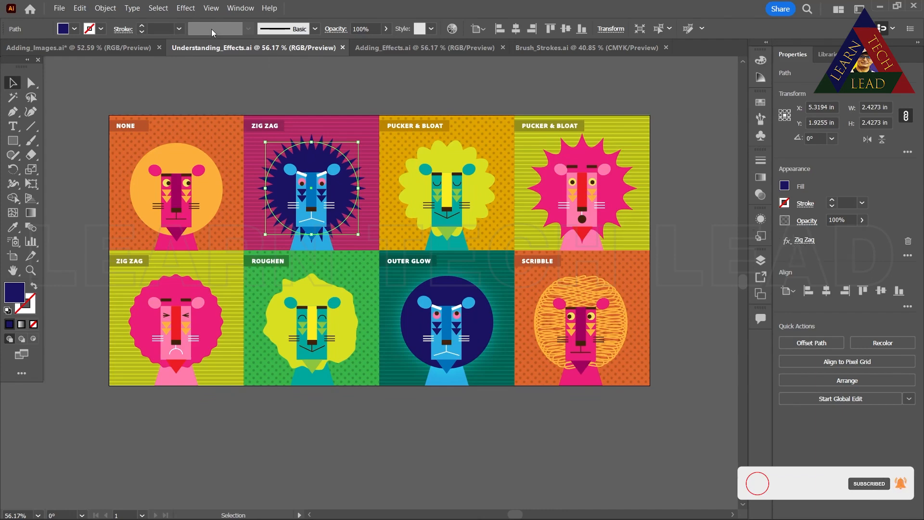
- Look through the available Illustrator and Photoshop effects, including the 3D and Materials, Video and Artistic groups, with the Zig Zag mane selected
left_click(186, 8)
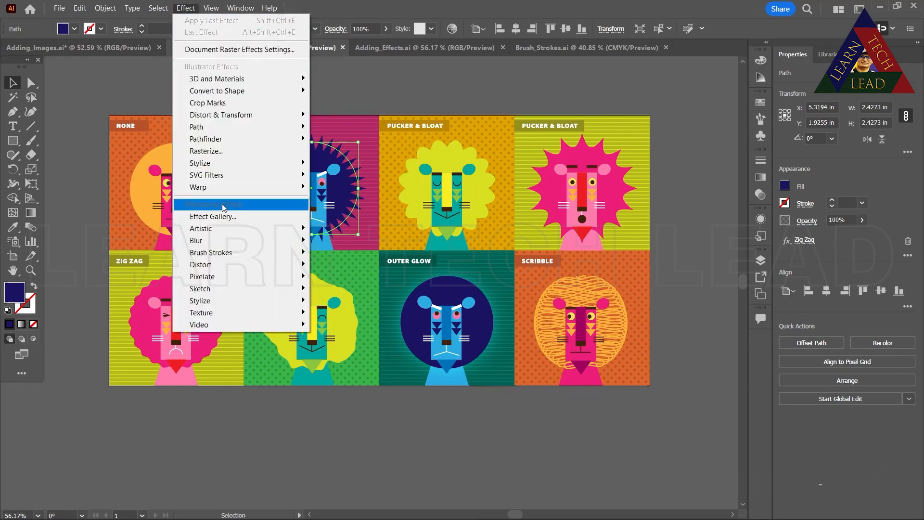
mouse_move(228, 82)
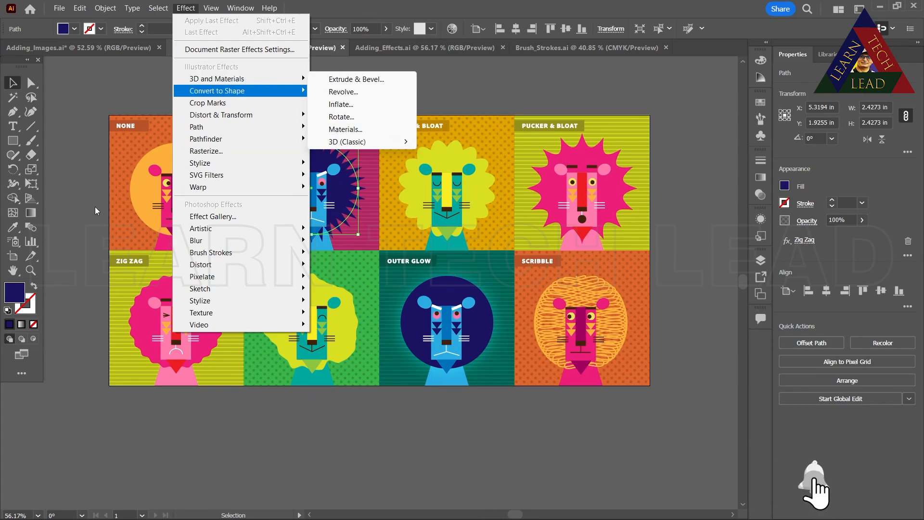
mouse_move(258, 325)
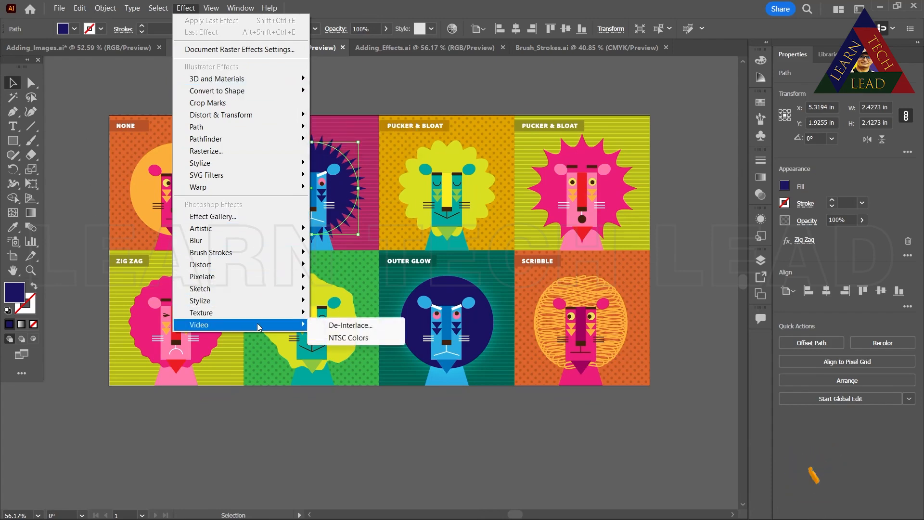
mouse_move(251, 229)
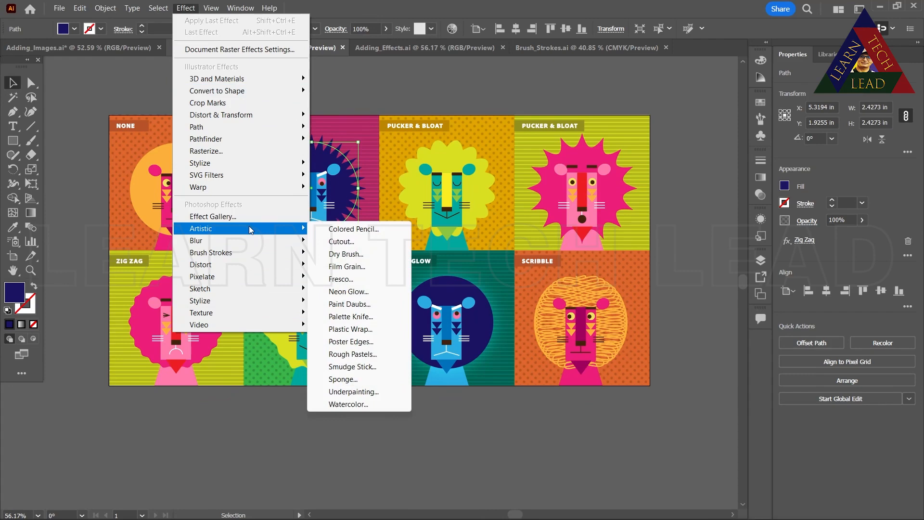
mouse_move(270, 266)
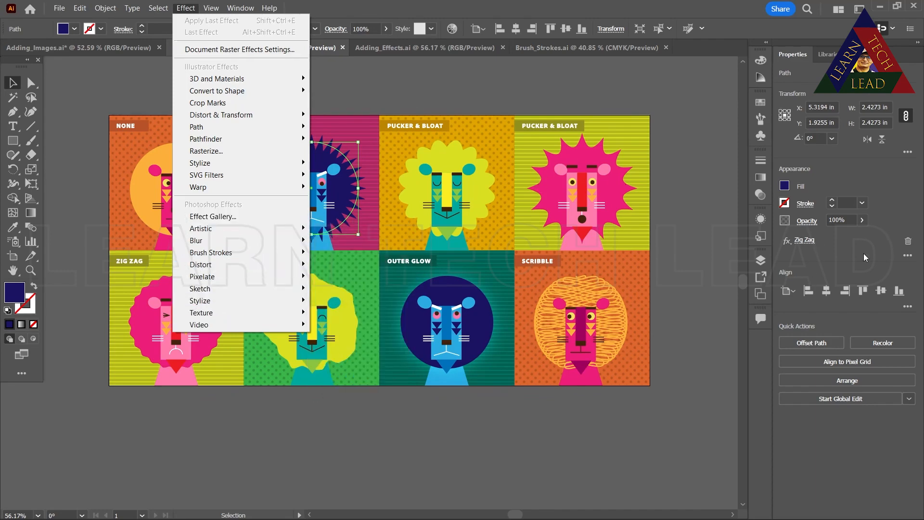
- Review the Zig Zag effect's size, ridges and point options on the dark blue Zig Zag mane without keeping changes
left_click(840, 240)
left_click(804, 240)
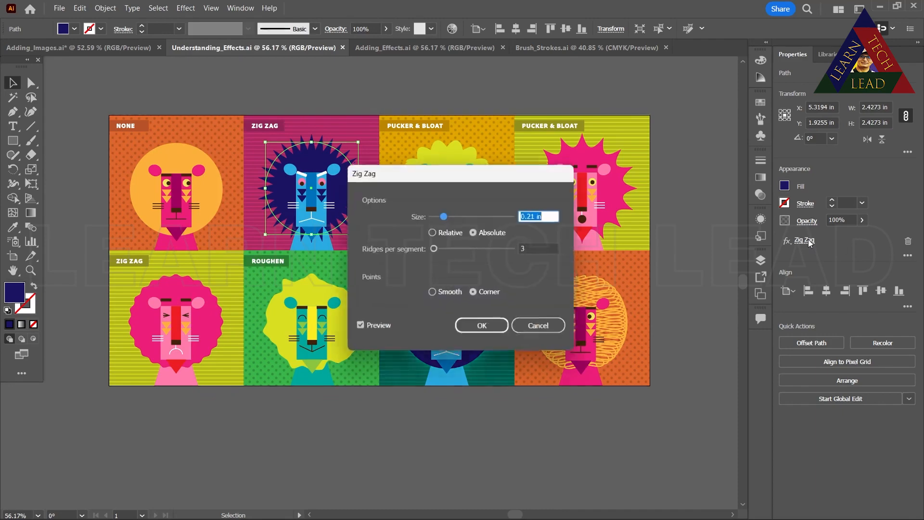
left_click_drag(430, 176, 536, 147)
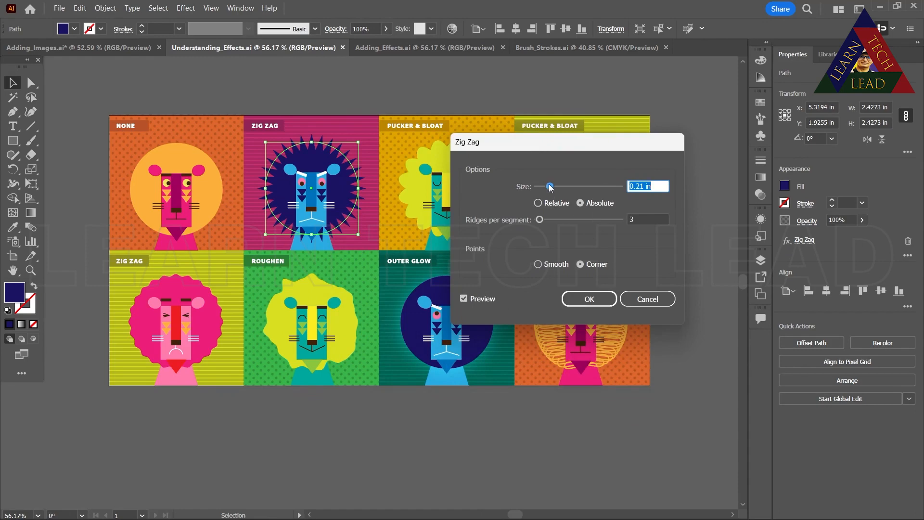
mouse_move(550, 187)
left_mouse_down()
mouse_move(591, 188)
mouse_move(552, 186)
left_mouse_up()
left_click(647, 299)
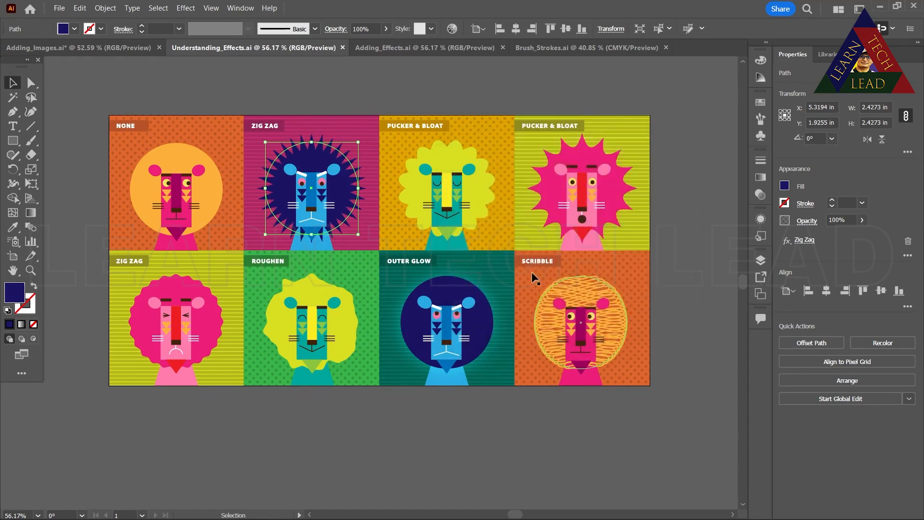
- Apply a Pucker & Bloat effect of -10% to the None lion's orange mane and deselect it
left_click(174, 160)
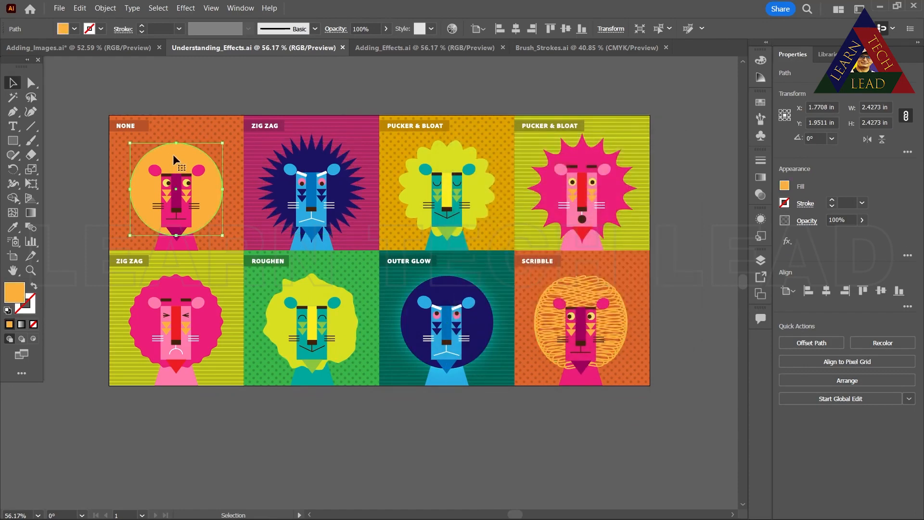
left_click(787, 242)
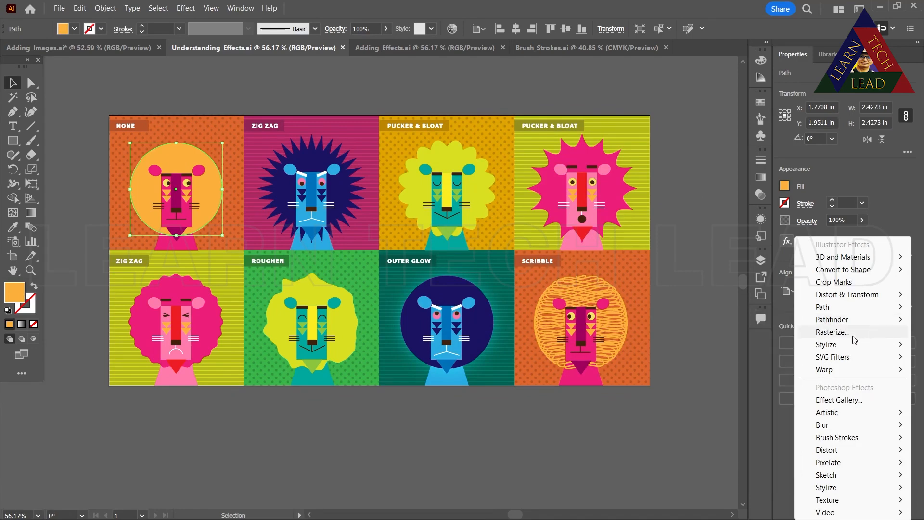
mouse_move(850, 299)
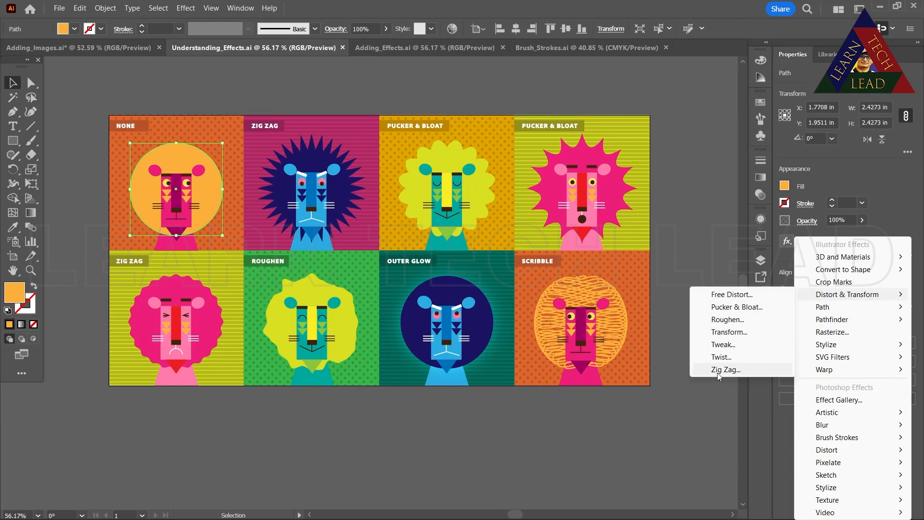
left_click(735, 308)
left_click_drag(460, 219, 573, 217)
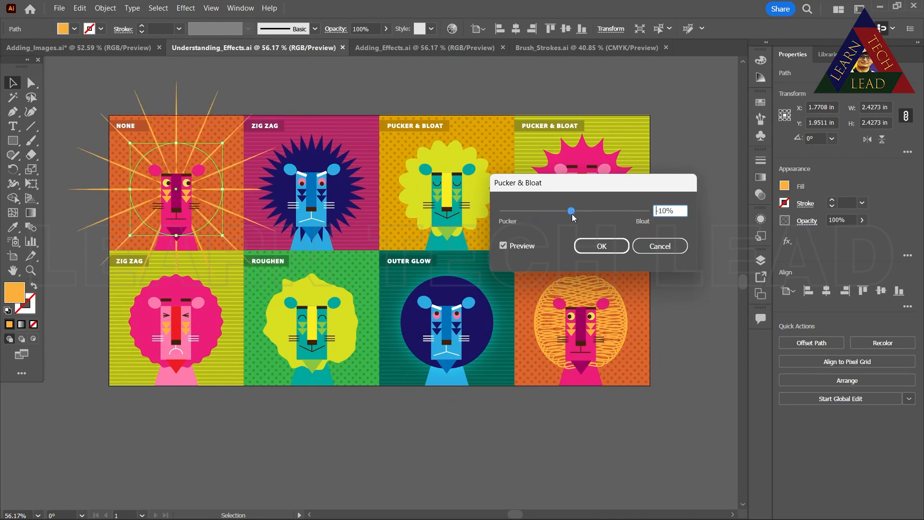
left_click(607, 247)
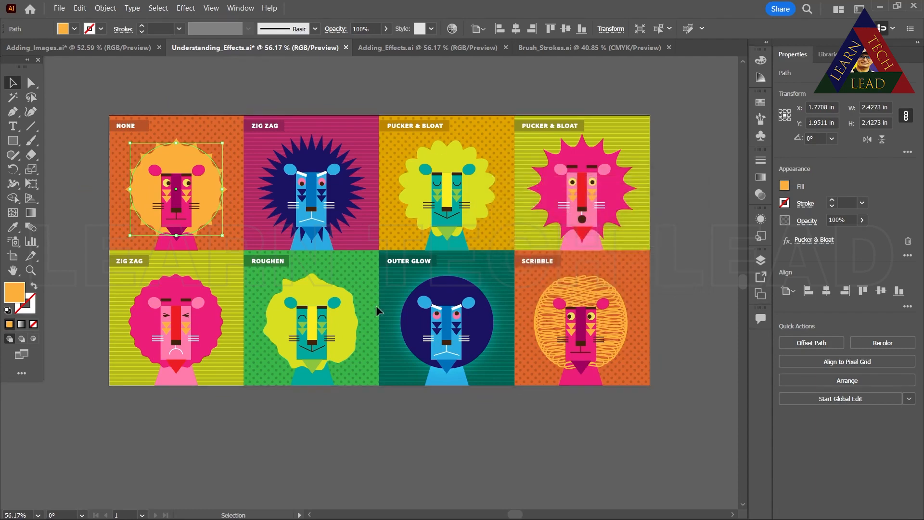
left_click(186, 8)
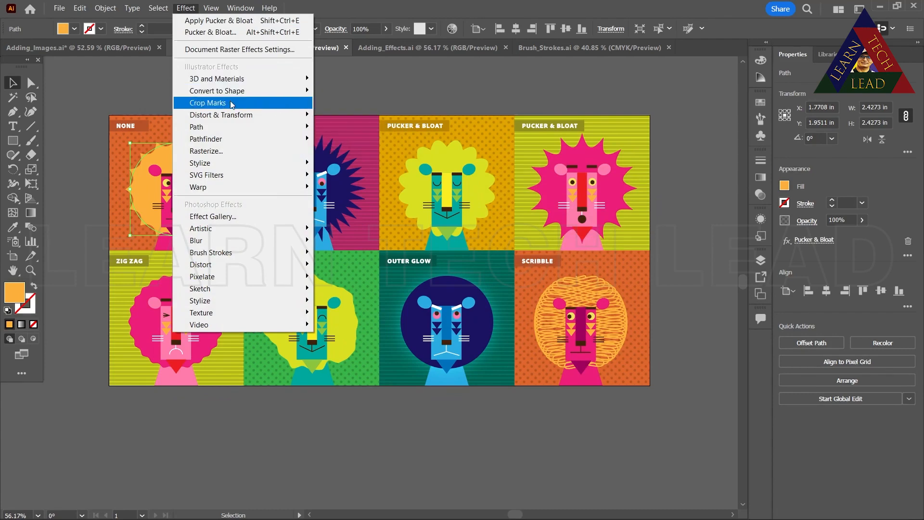
left_click(363, 83)
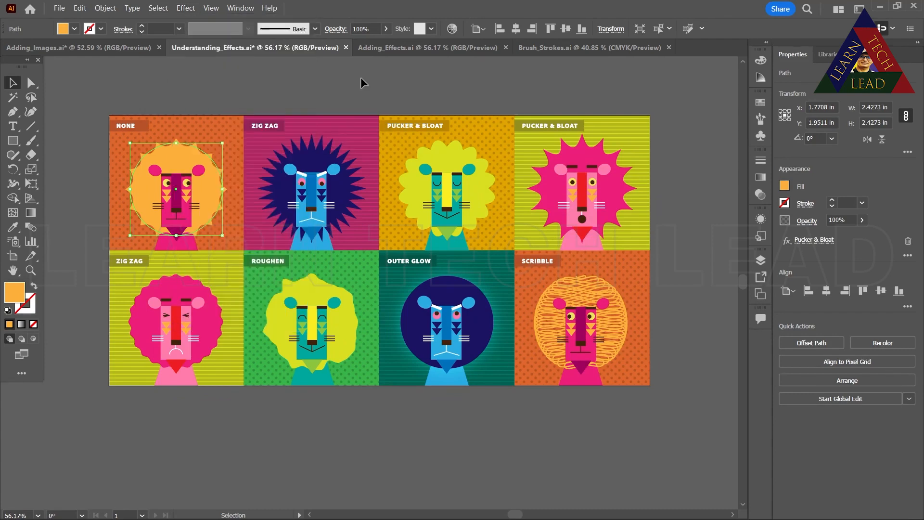
left_click(362, 83)
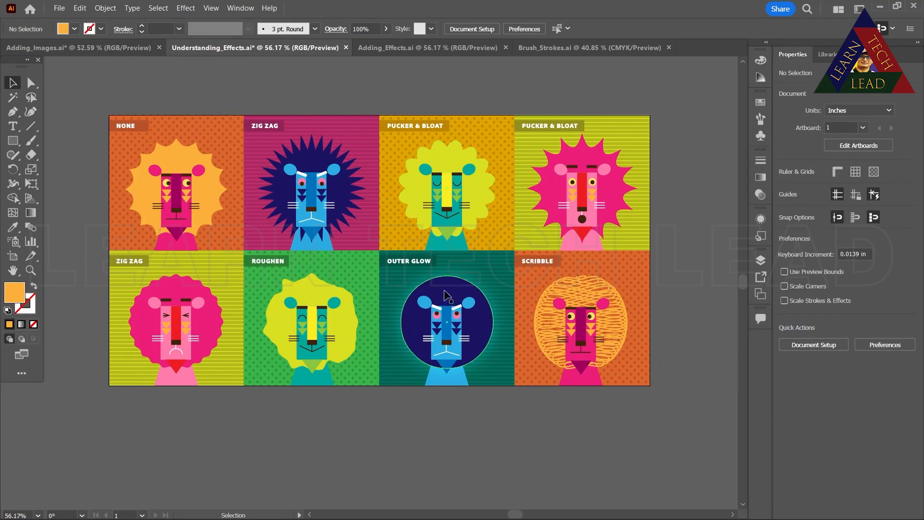
- Try an Outer Glow blur of 0.875 in on the Outer Glow lion's dark blue mane, and discard the change
left_click(447, 293)
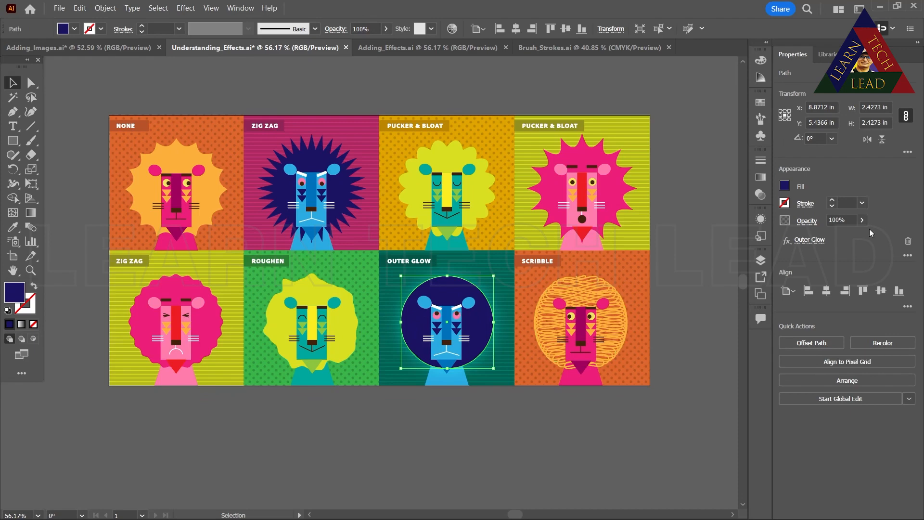
left_click(809, 240)
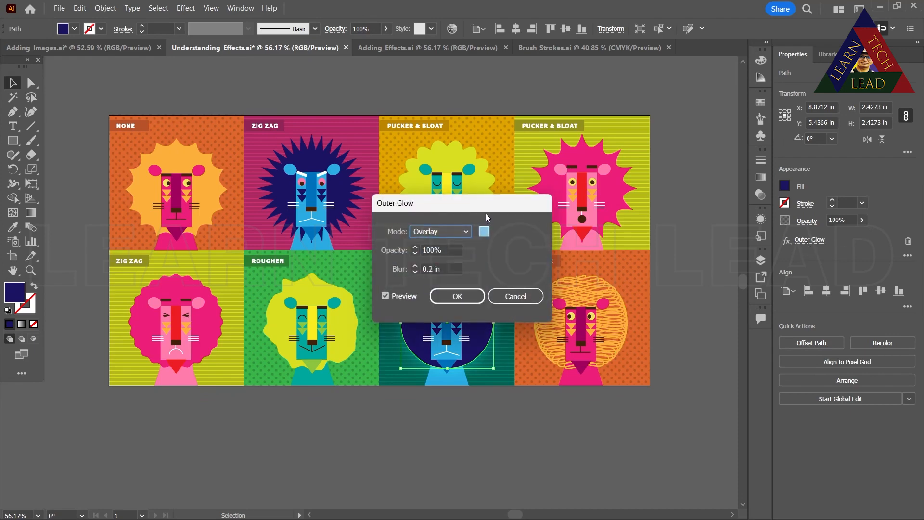
left_click_drag(489, 212, 693, 199)
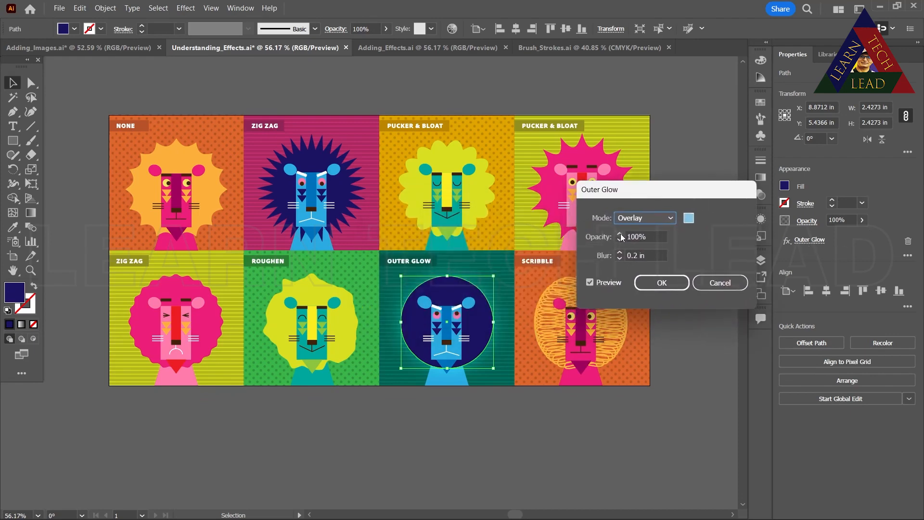
key("Tab")
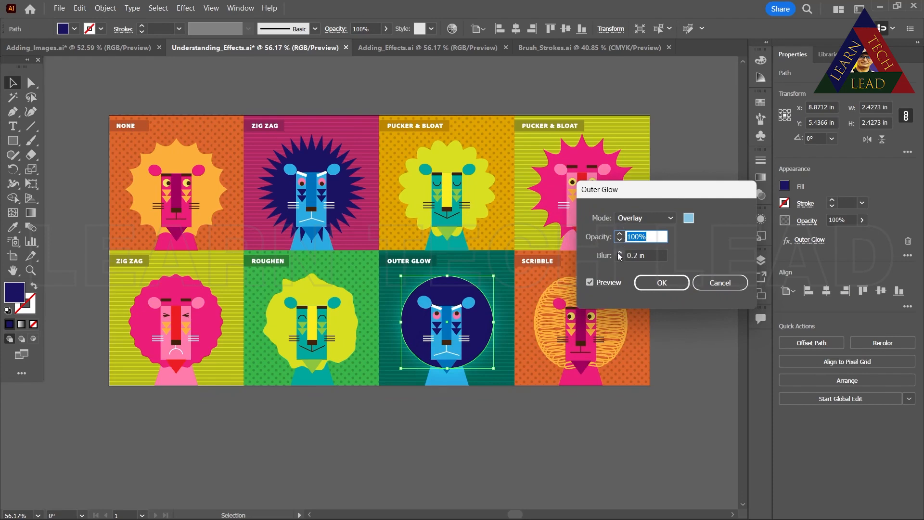
key("Tab")
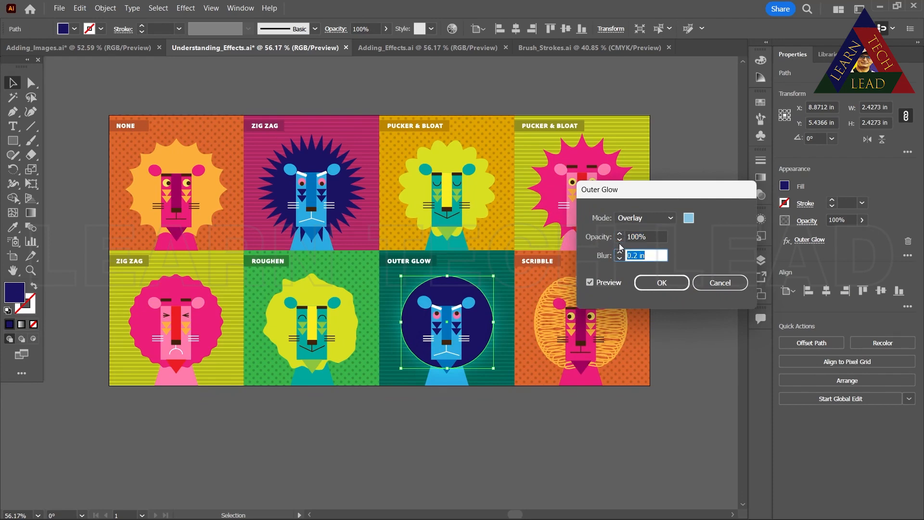
left_click(620, 253)
left_click(620, 253)
left_click(620, 253)
left_click(620, 253)
left_click(620, 252)
left_click(620, 253)
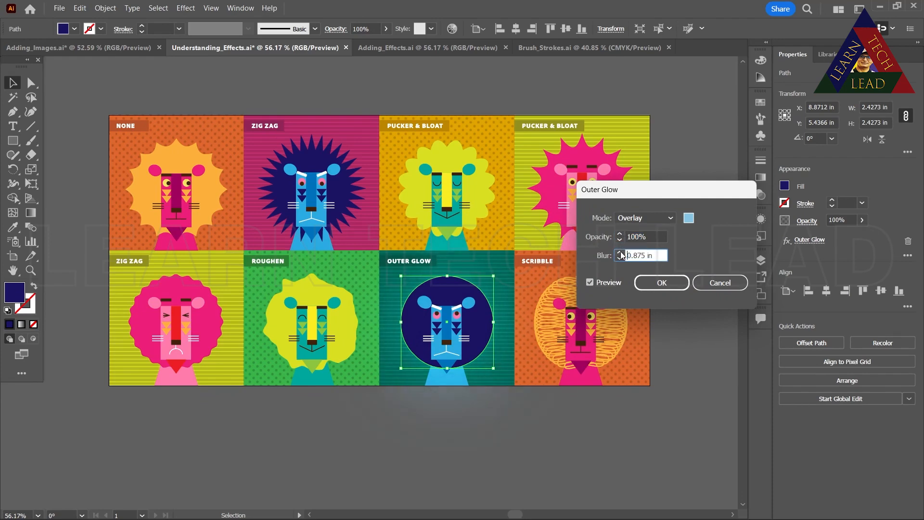
left_click(620, 235)
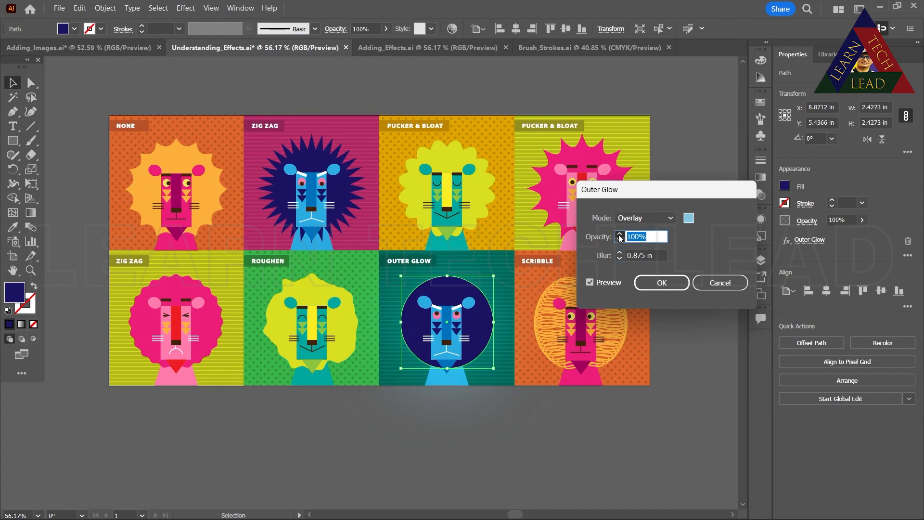
left_click(712, 283)
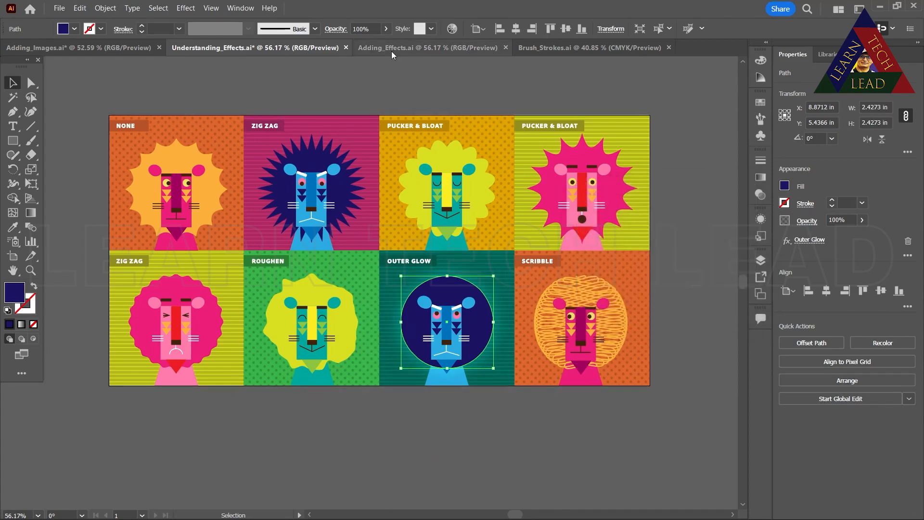
- Switch to the Adding_Effects.ai document and select the yellow-green mane of the third lion in the upper row
left_click(400, 51)
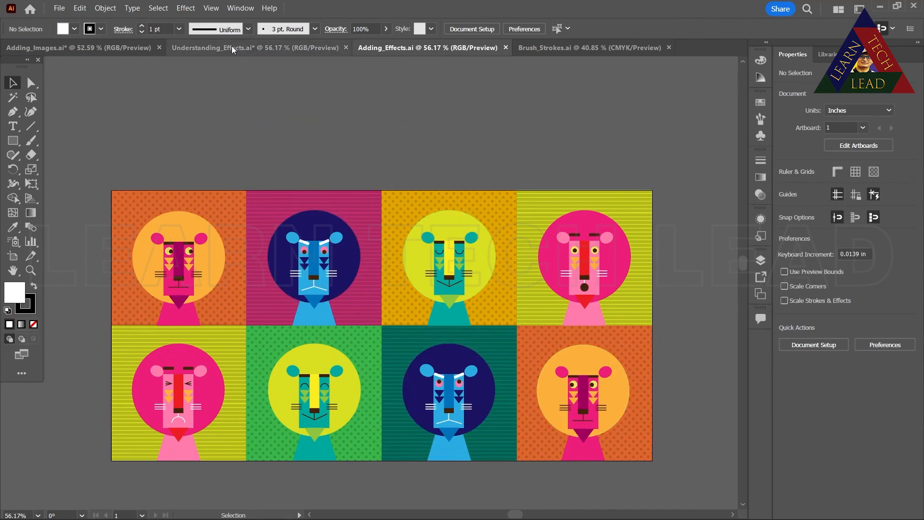
left_click(448, 224)
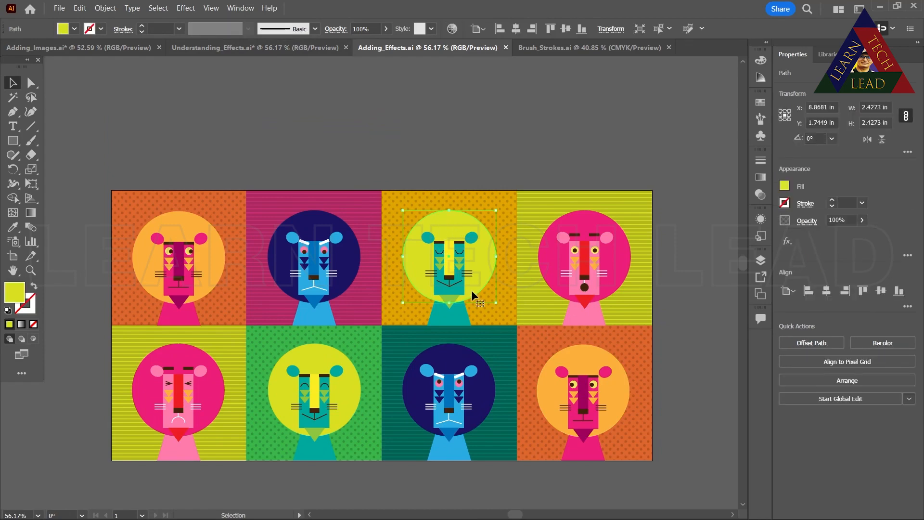
- Try a Twist effect with an angle of 6° on the selected yellow-green mane, and discard it
left_click(787, 241)
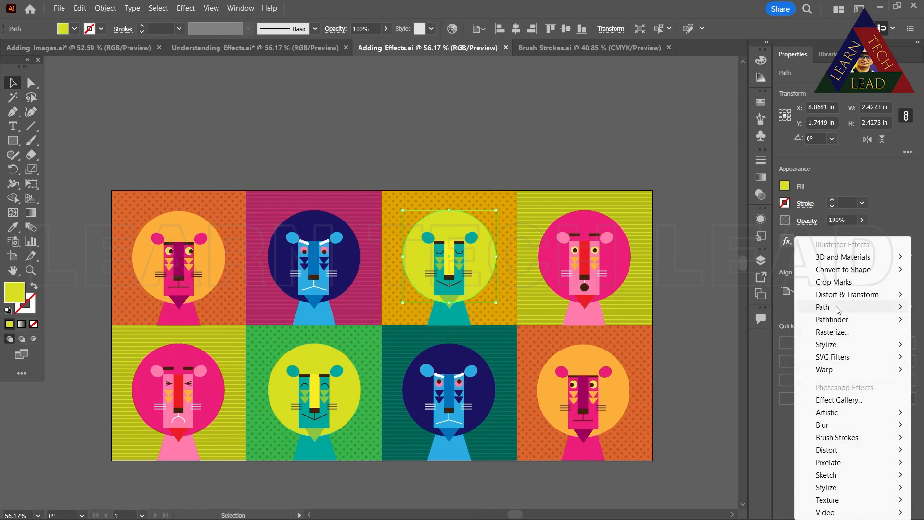
mouse_move(844, 272)
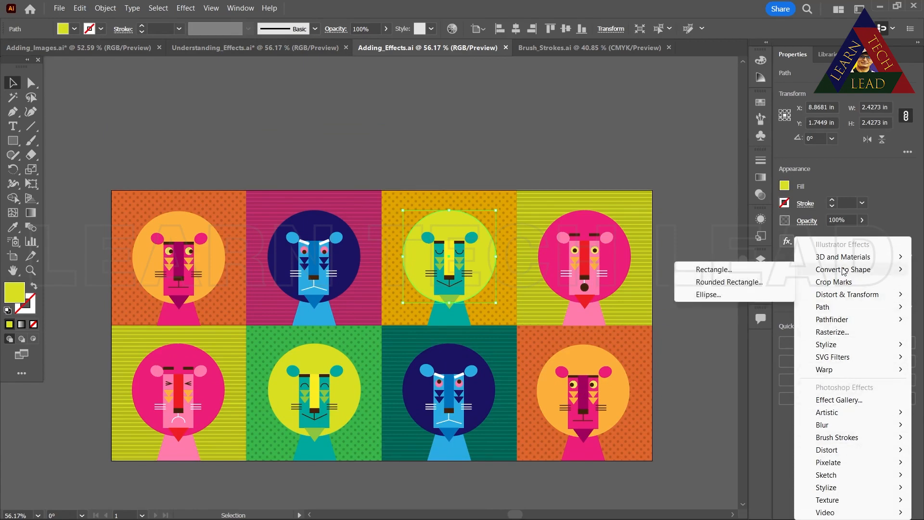
mouse_move(847, 295)
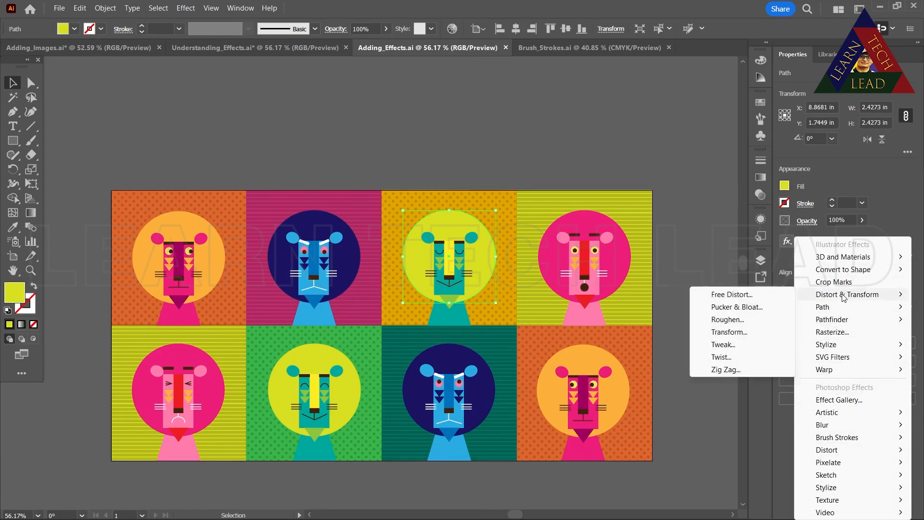
left_click(724, 357)
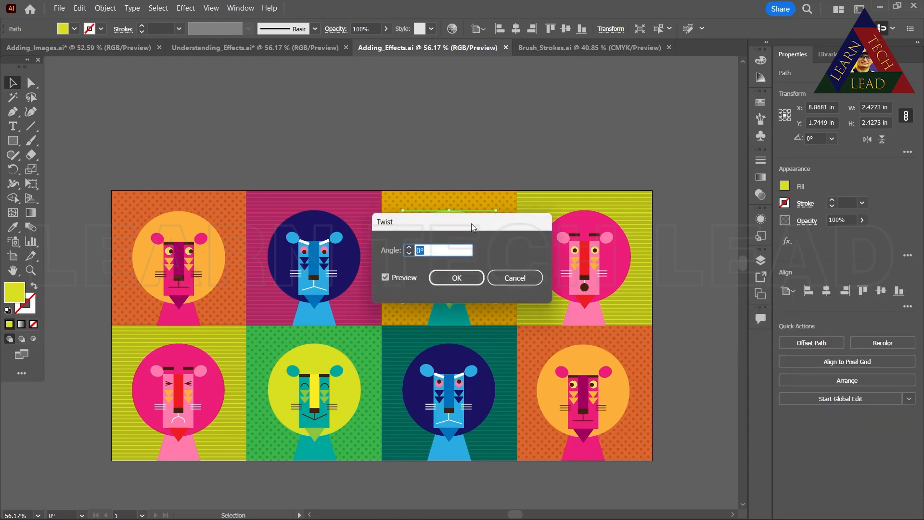
left_click_drag(472, 229, 636, 147)
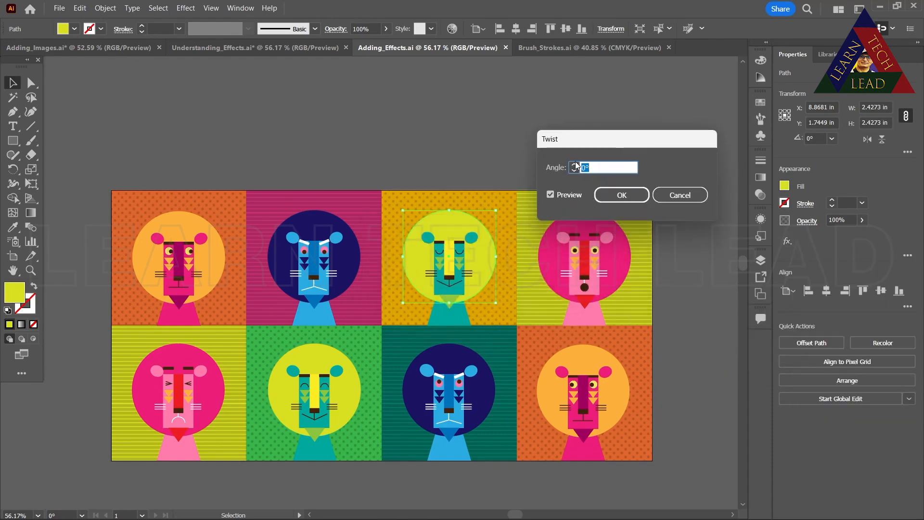
type("6")
left_click(673, 196)
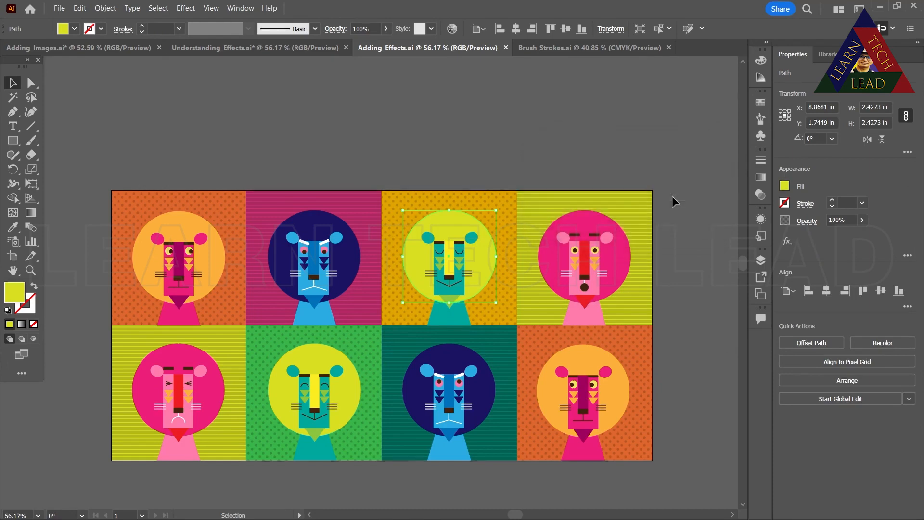
- Try the Free Distort effect on the yellow-green mane, reset its distortion box and discard the effect
left_click(787, 242)
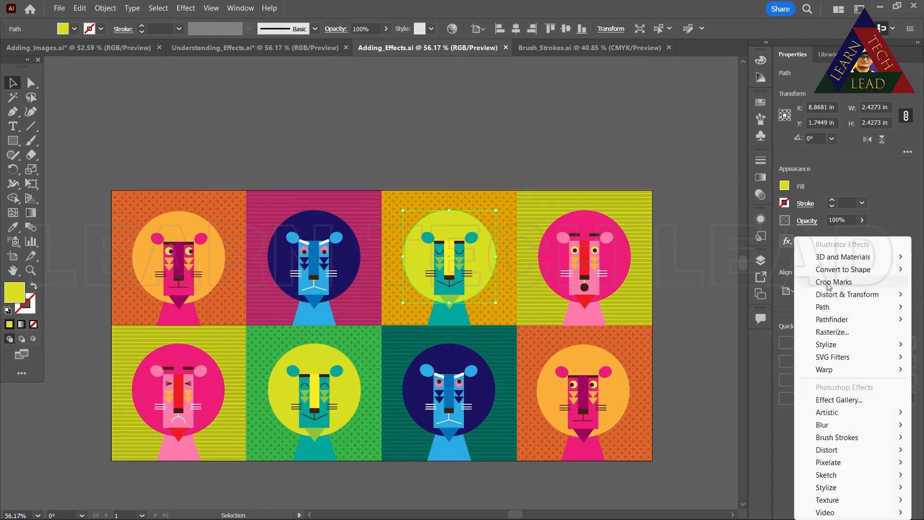
mouse_move(821, 297)
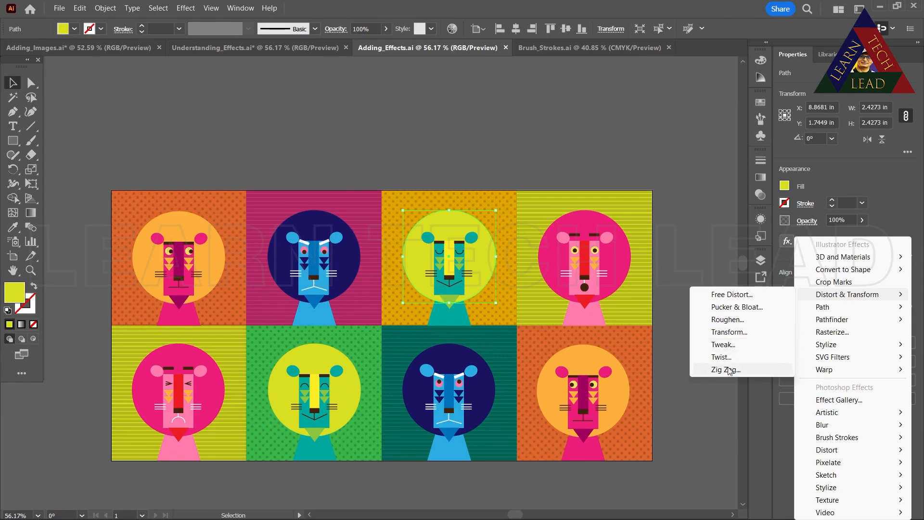
left_click(730, 295)
left_click_drag(497, 173, 736, 127)
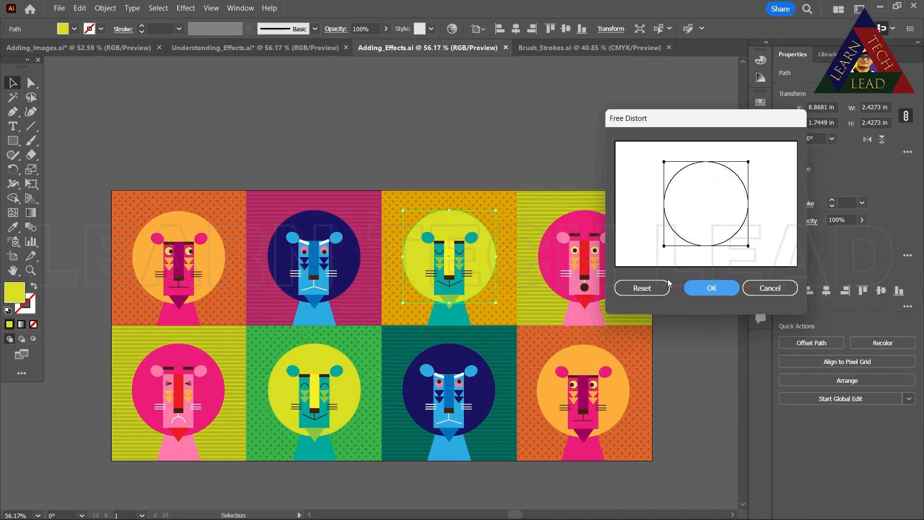
left_click(645, 288)
left_click(752, 290)
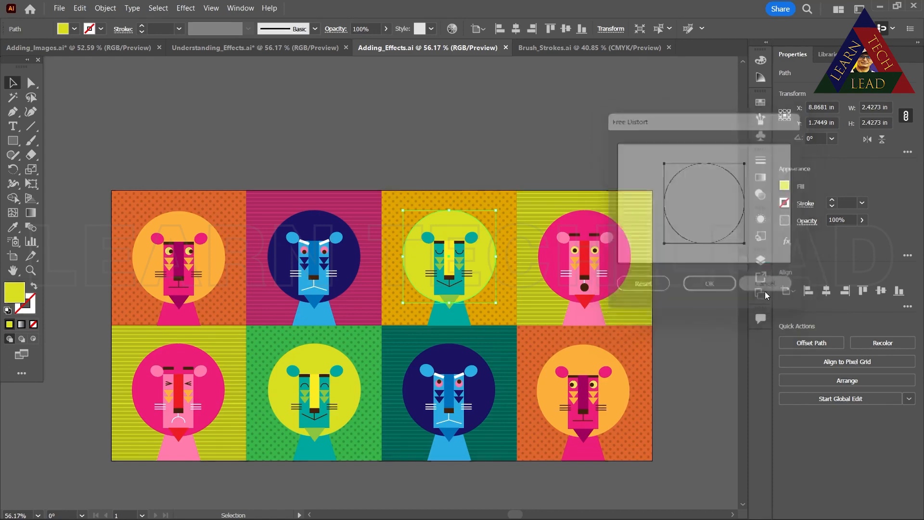
- Look through the available effect categories and the Effect Gallery's filter groups for the selected yellow-green mane
left_click(786, 243)
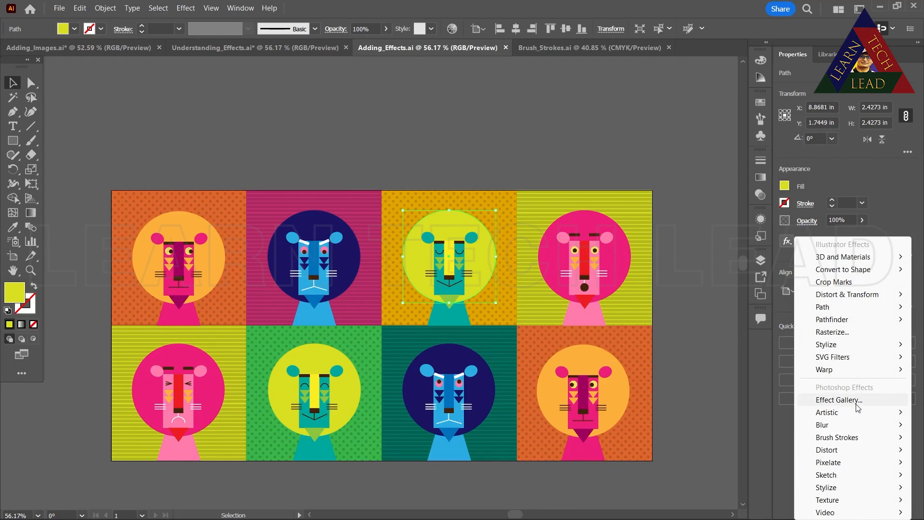
mouse_move(842, 427)
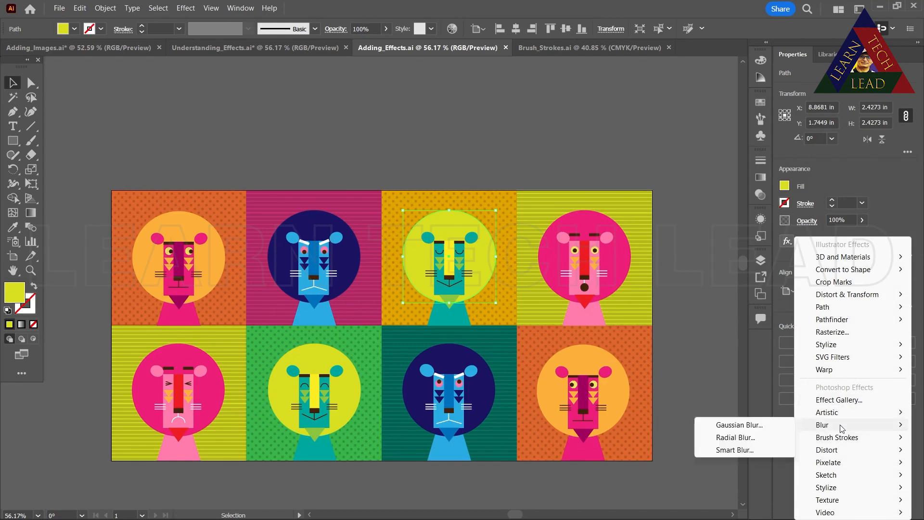
mouse_move(827, 488)
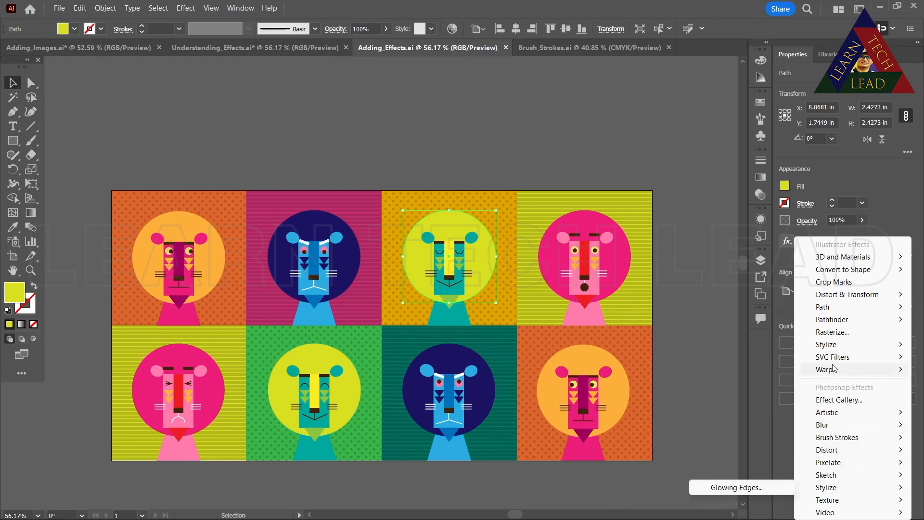
mouse_move(827, 372)
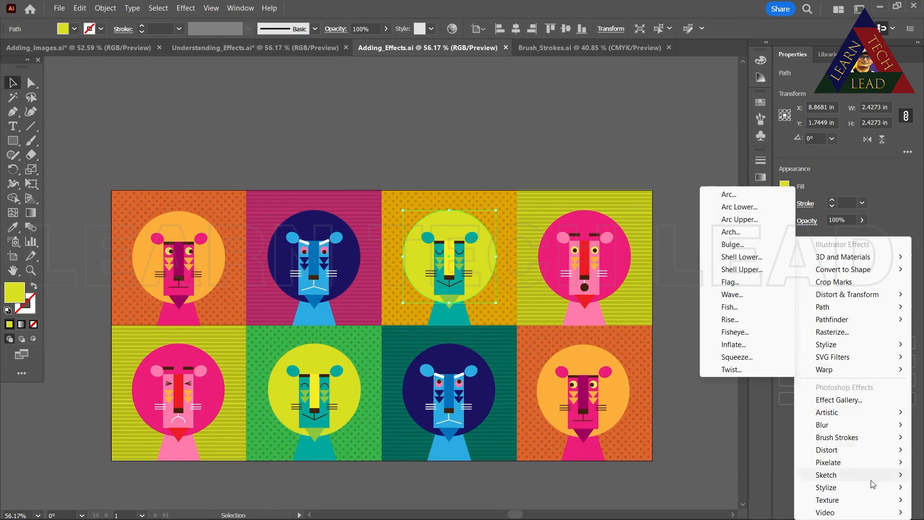
mouse_move(839, 451)
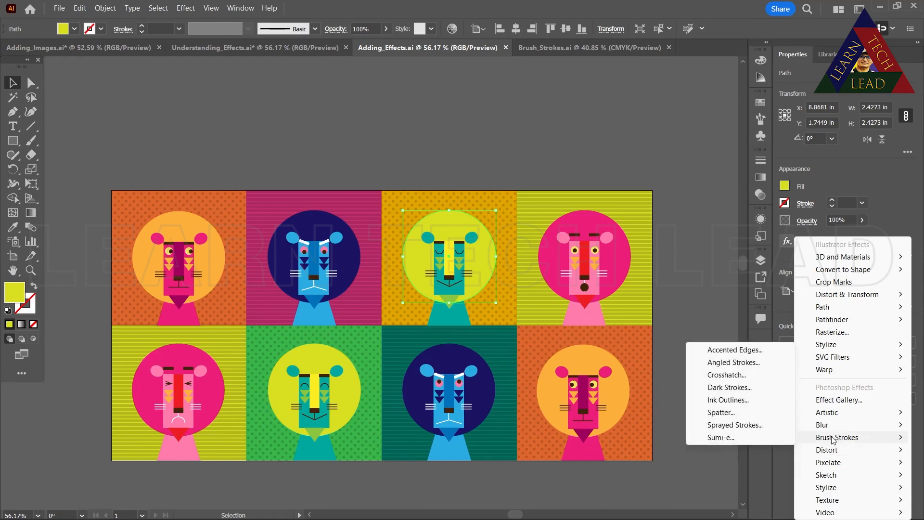
left_click(838, 401)
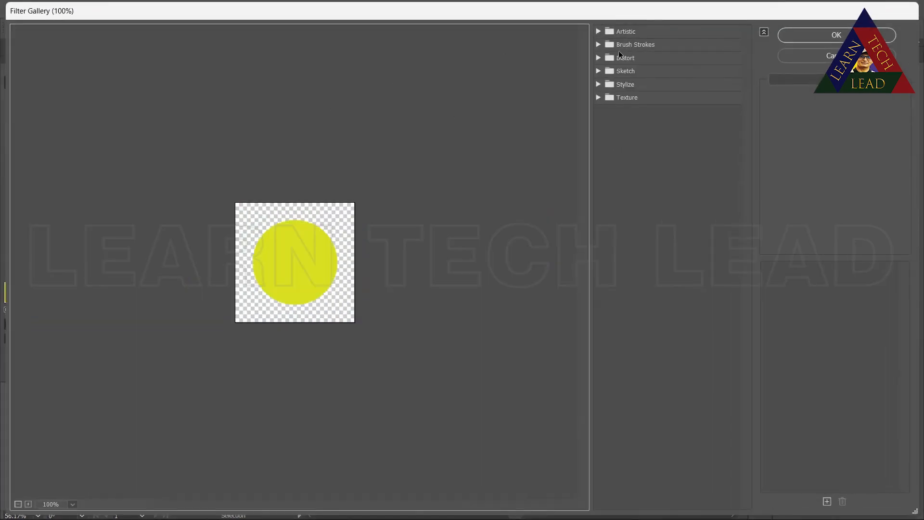
left_click(598, 31)
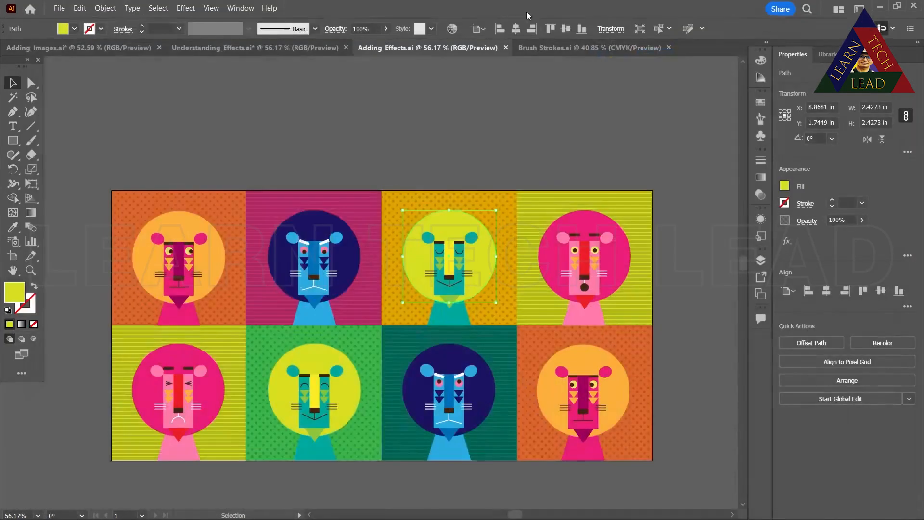
- Examine the Distort, Blur and Artistic effects and the SVG Filters available for the yellow-green mane
left_click(186, 9)
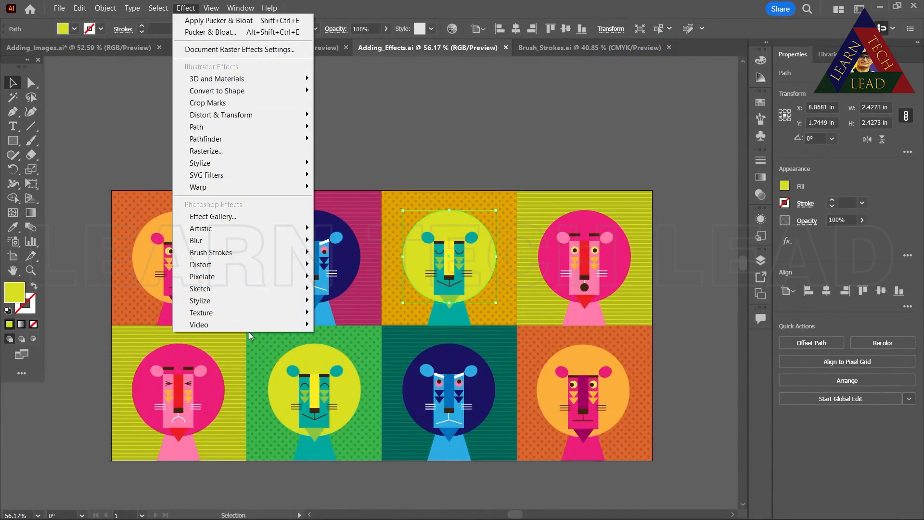
mouse_move(226, 268)
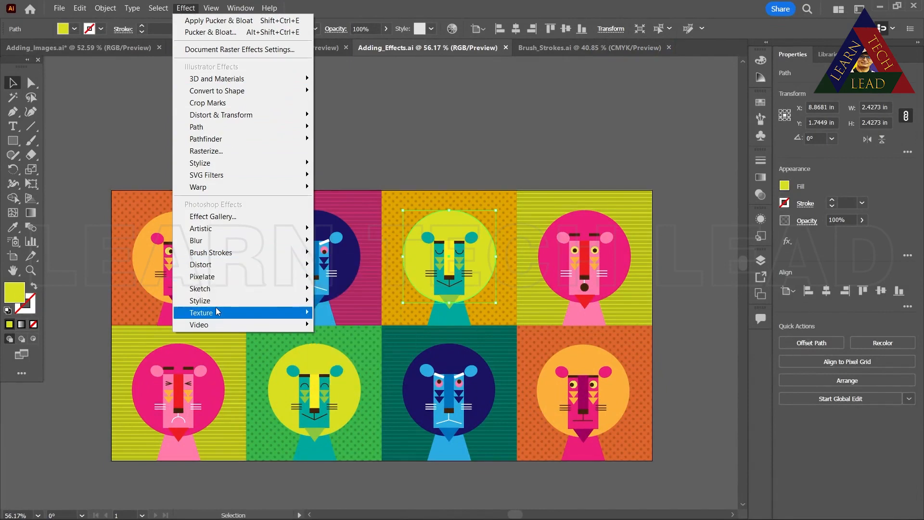
mouse_move(215, 300)
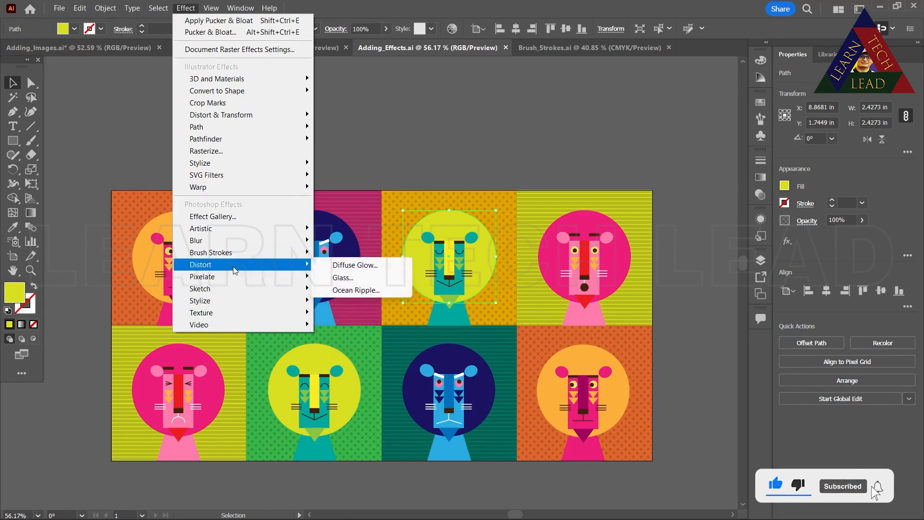
mouse_move(255, 256)
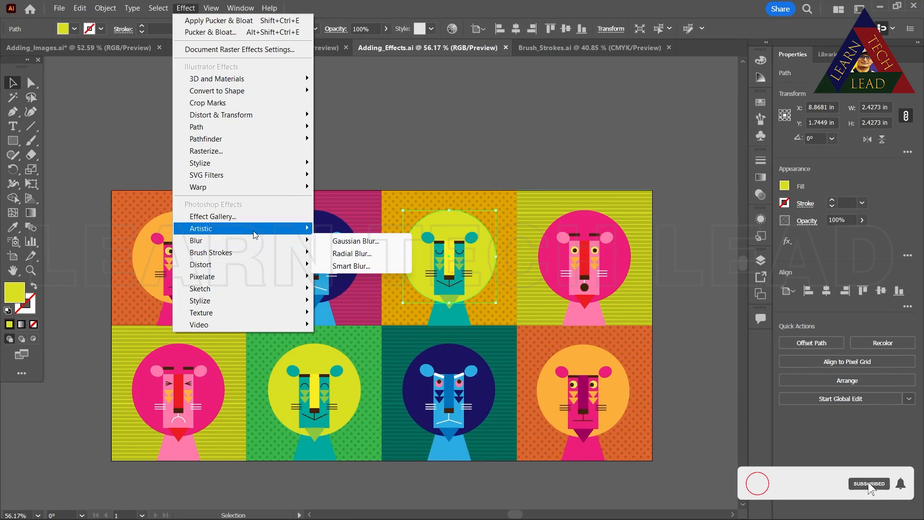
mouse_move(255, 229)
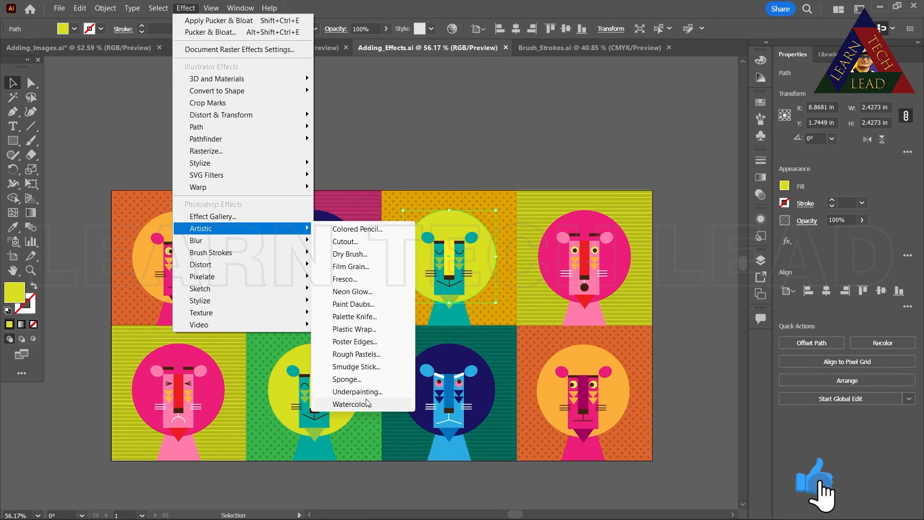
mouse_move(221, 180)
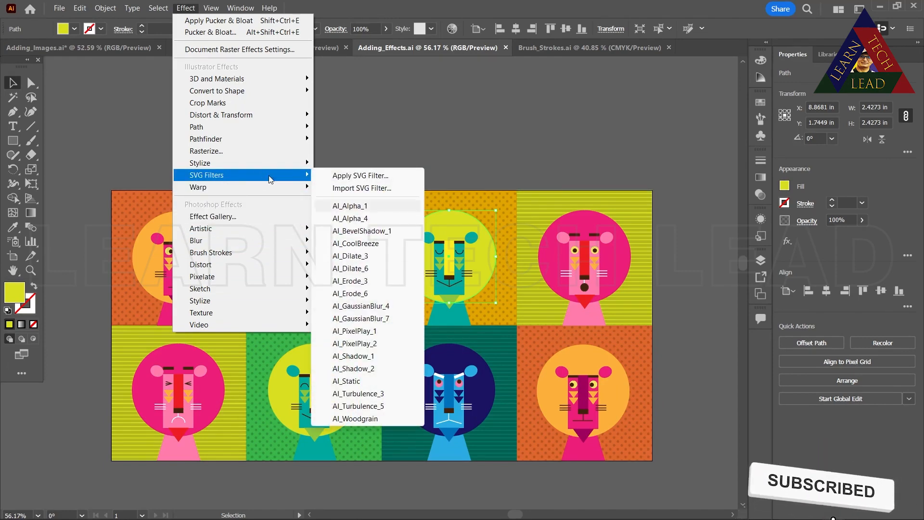
- Start a Drop Shadow effect on the yellow-green mane and set its X offset to 0.125 in
mouse_move(262, 164)
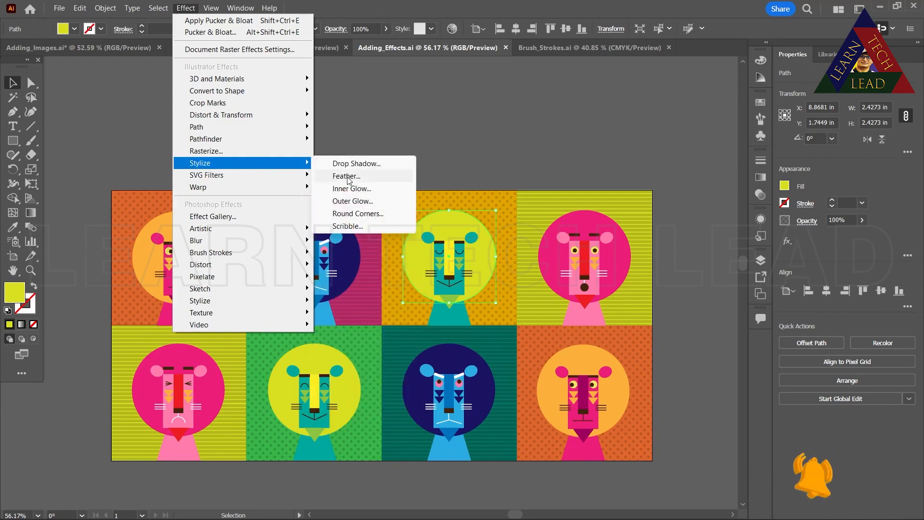
left_click(359, 164)
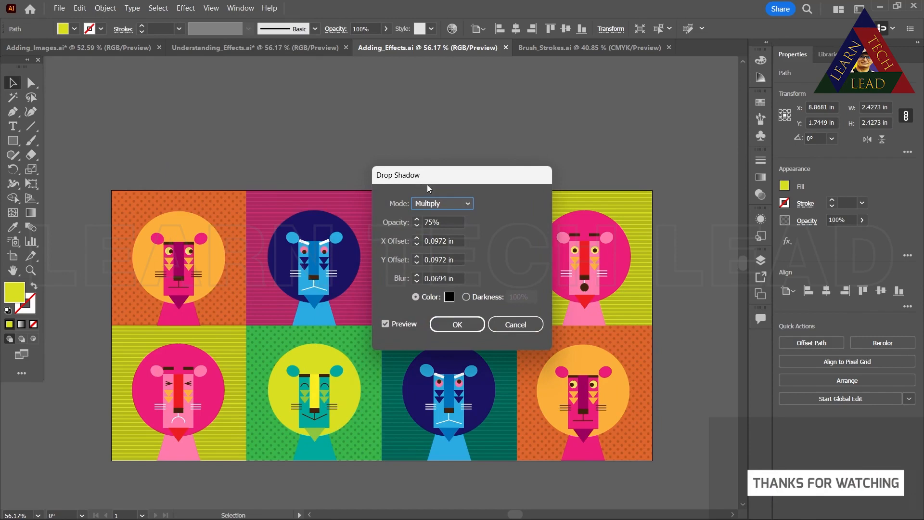
left_click_drag(430, 188, 631, 126)
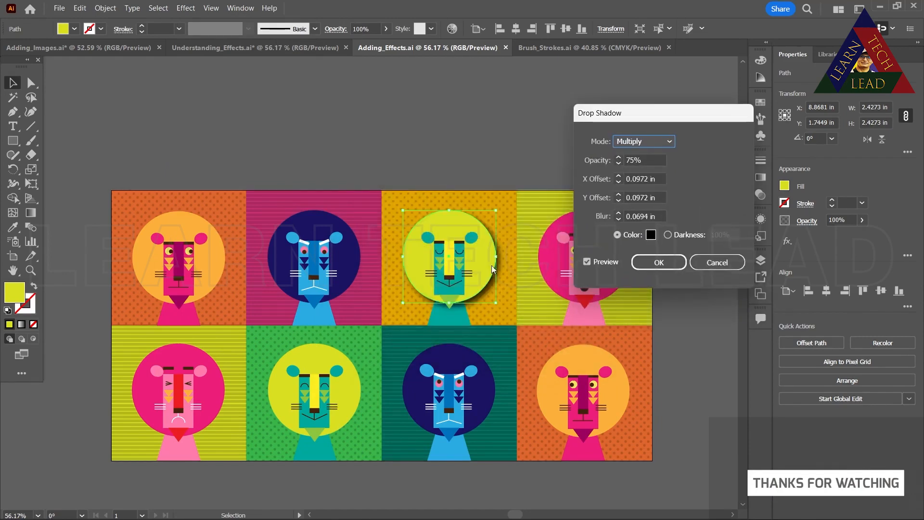
left_click(618, 176)
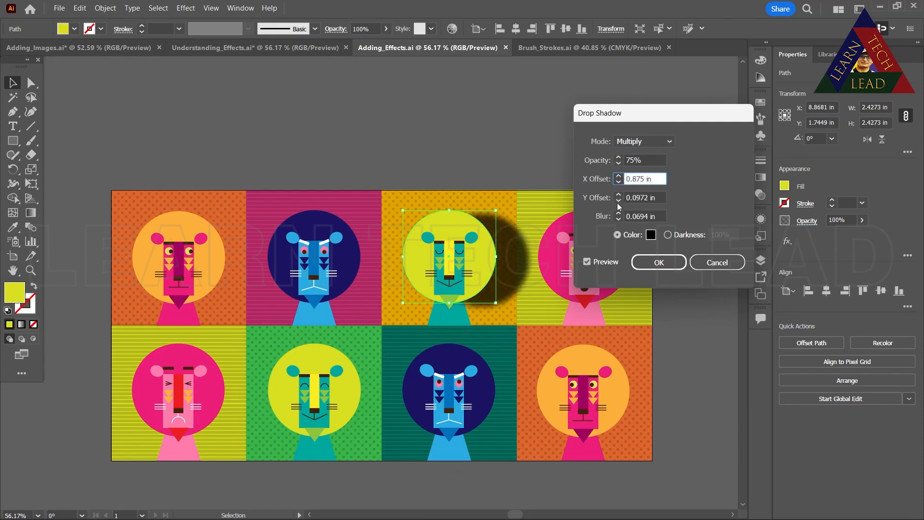
left_click(618, 182)
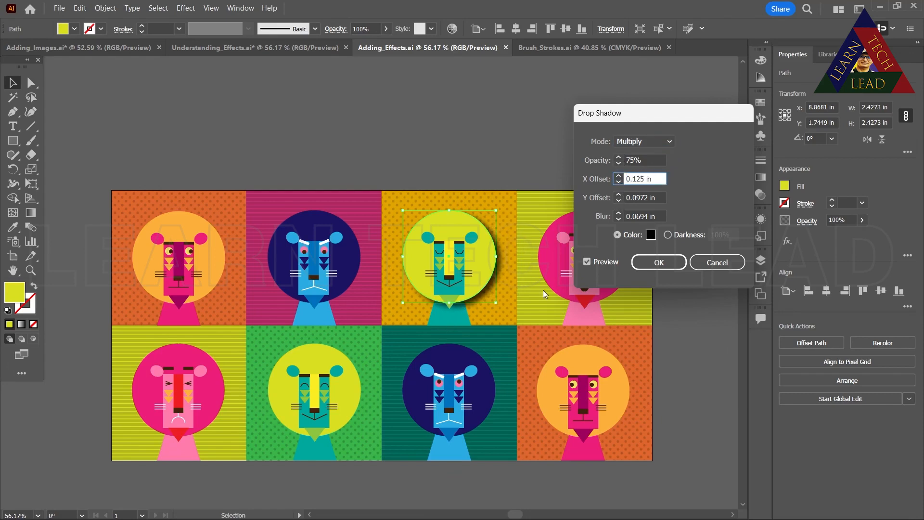
left_click(587, 261)
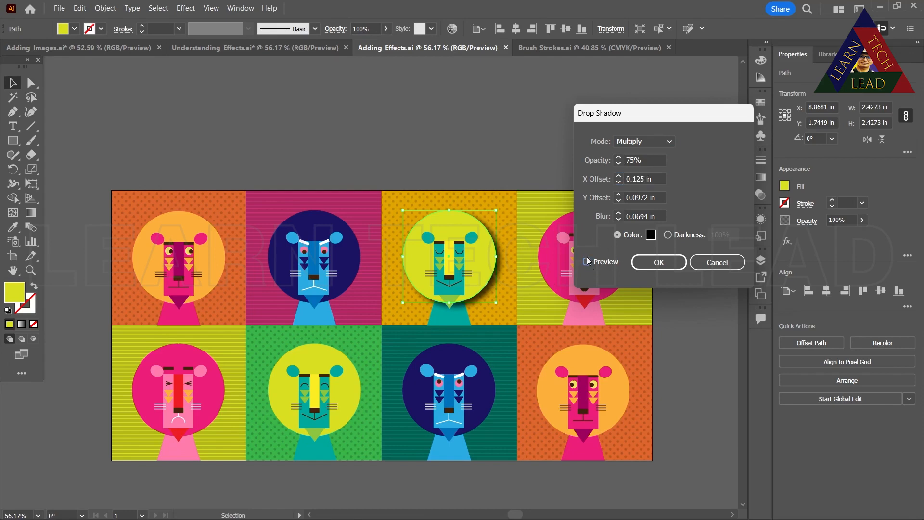
- Set the drop shadow's Y offset to 0.125 in with the preview on
left_click(618, 194)
left_click(618, 194)
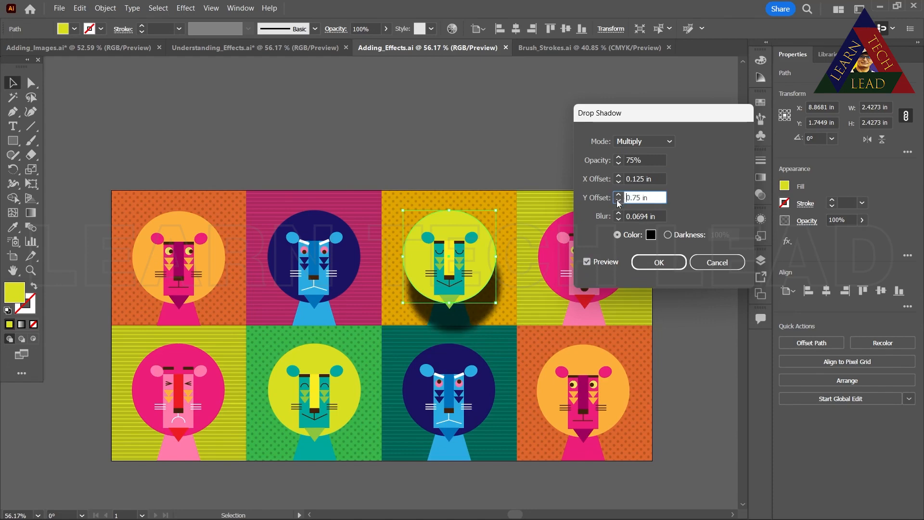
left_click(618, 201)
left_click(618, 201)
left_click(618, 202)
left_click(618, 202)
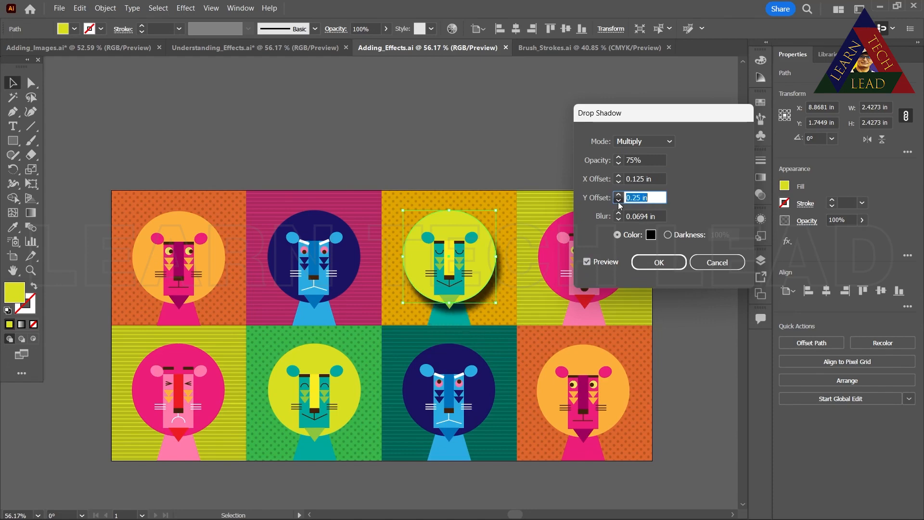
left_click(618, 201)
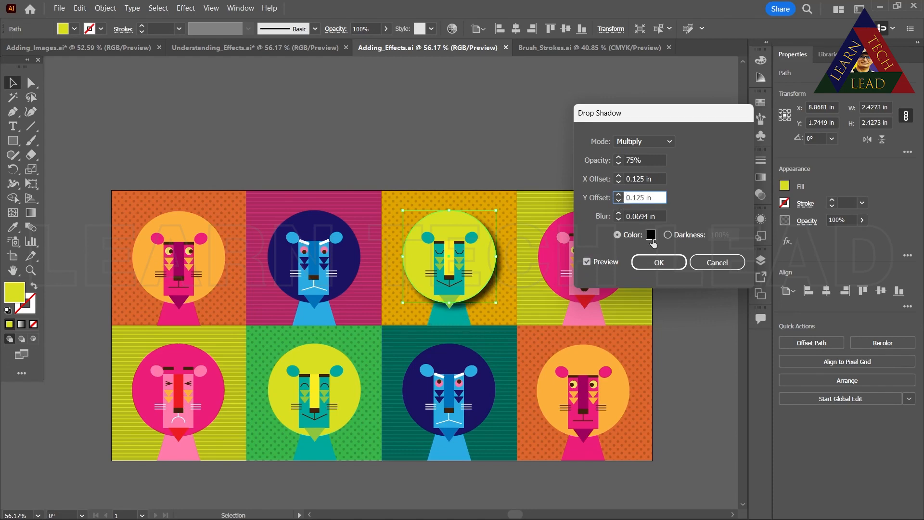
- Change the shadow colour to the light pink ED9191 and apply the Drop Shadow effect to the mane
left_click(652, 238)
left_click(363, 196)
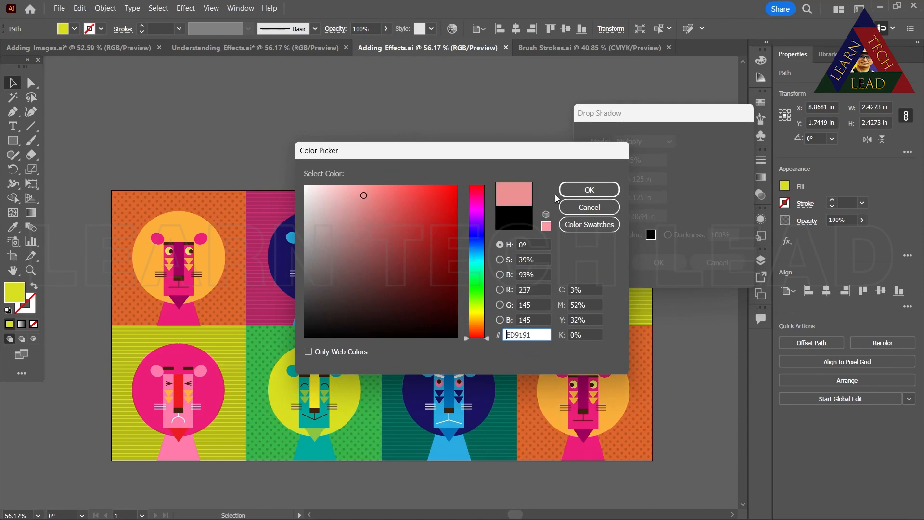
left_click(584, 190)
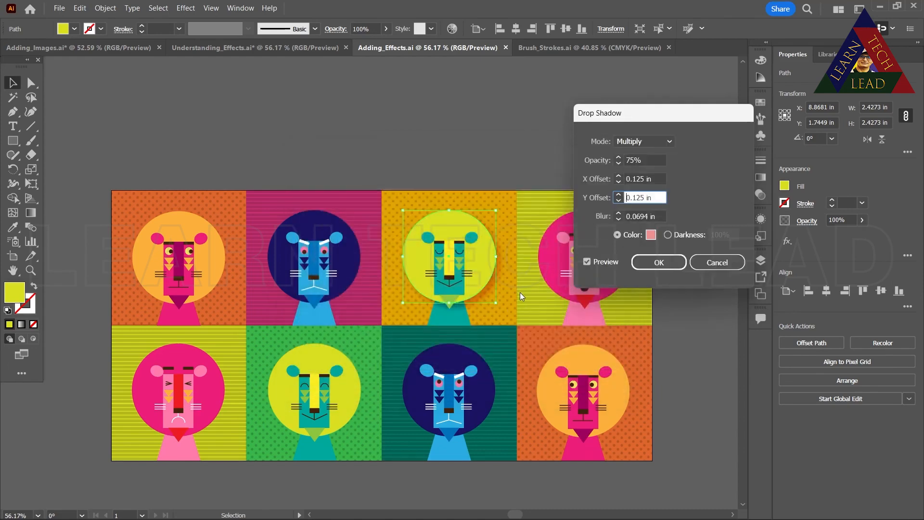
left_click(669, 266)
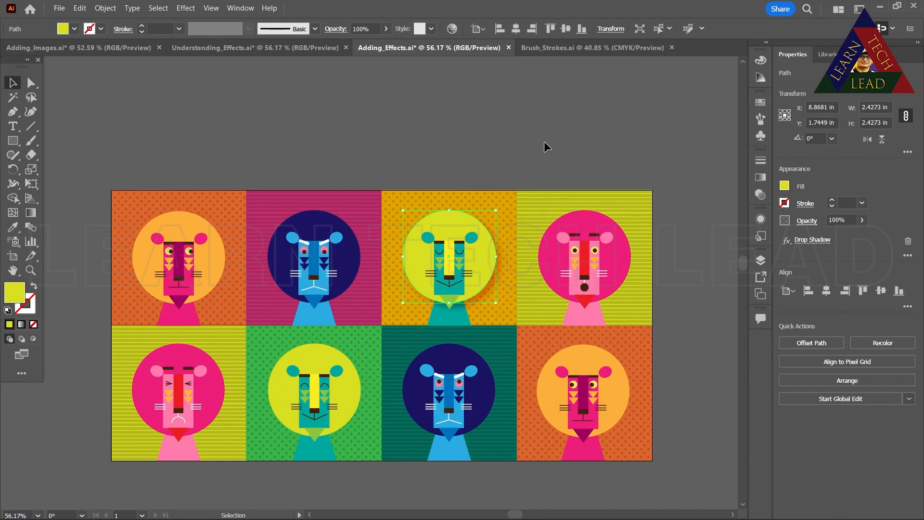
- Select the rectangle behind the TEXAS title in the Brush_Strokes.ai document and show the document's full list of brushes
left_click(564, 52)
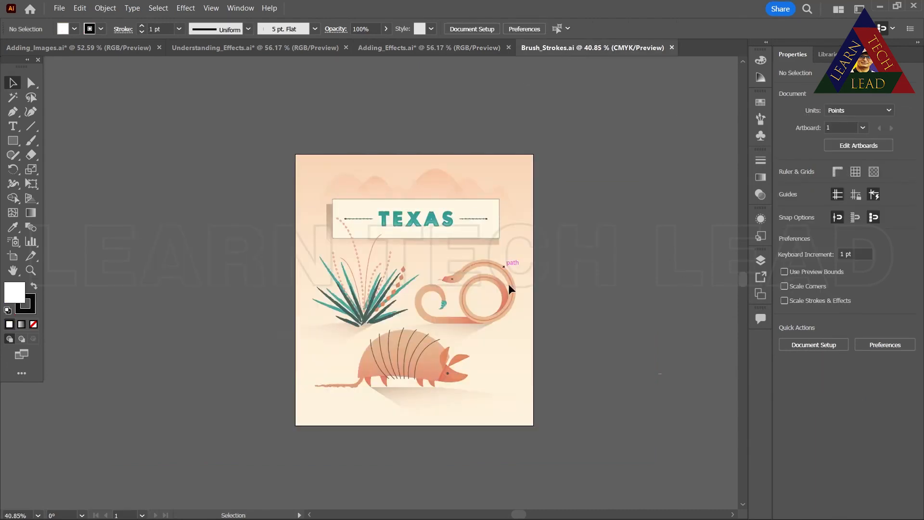
left_click(433, 239)
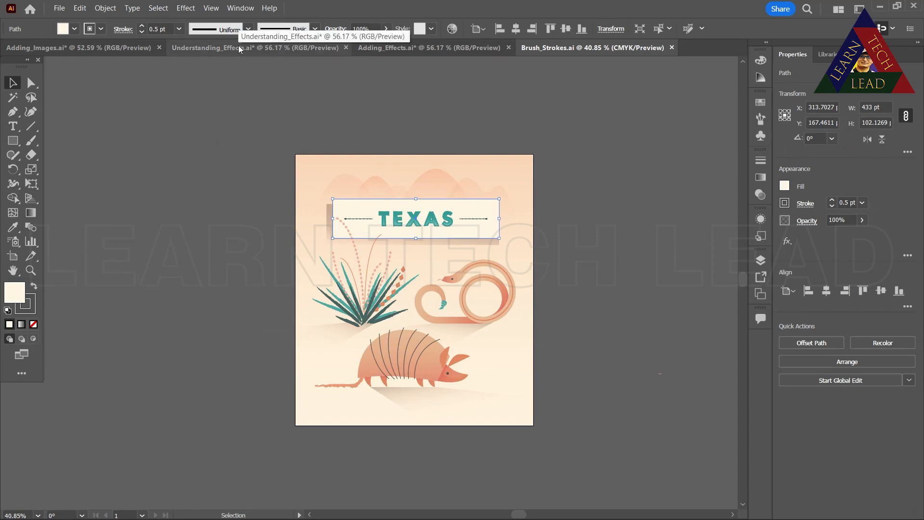
left_click(242, 11)
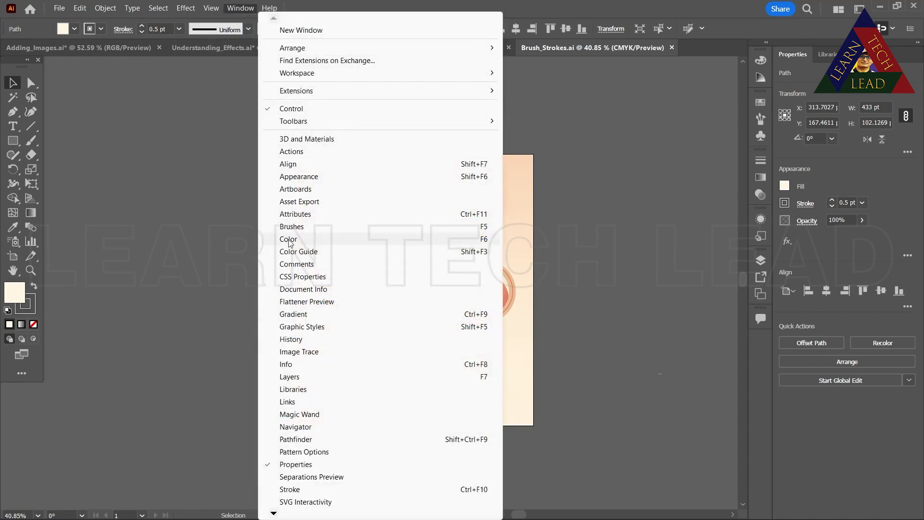
left_click(380, 228)
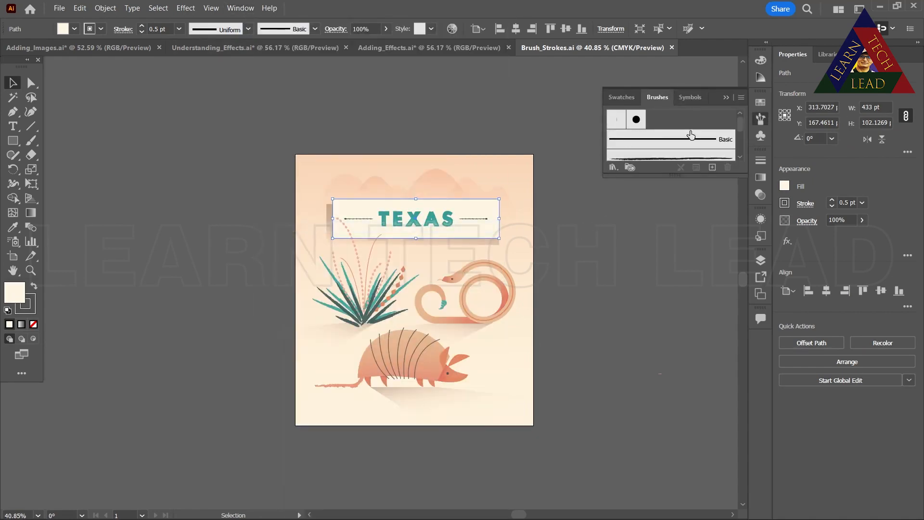
mouse_move(684, 175)
left_mouse_down()
mouse_move(672, 341)
mouse_move(625, 332)
left_mouse_up()
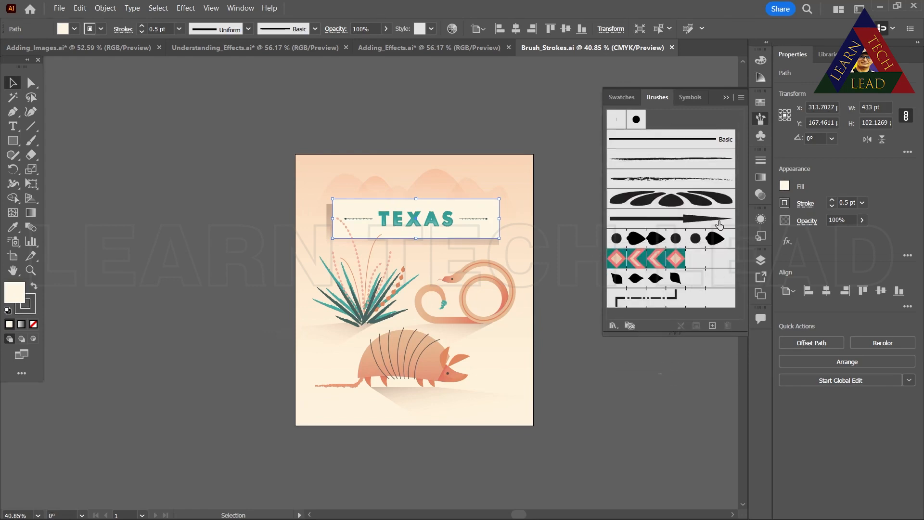
- Look through the brush library categories such as Arrows, Artistic, Borders and Decorative, and leave without loading one
left_click(613, 325)
mouse_move(618, 359)
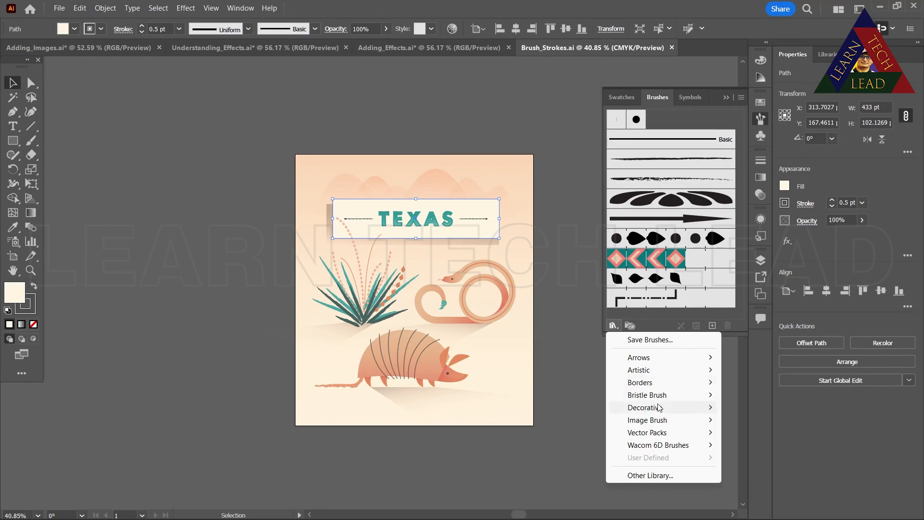
mouse_move(670, 412)
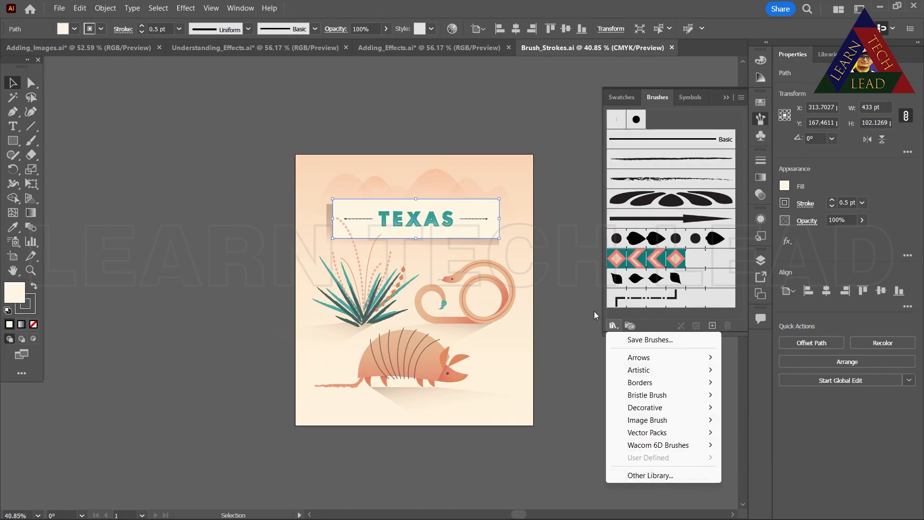
left_click(465, 132)
- Apply the teal and coral arrow pattern brush to the TEXAS rectangle with a 0.5 pt stroke, and switch it to the black leaf-shaped pattern brush
left_click(451, 198)
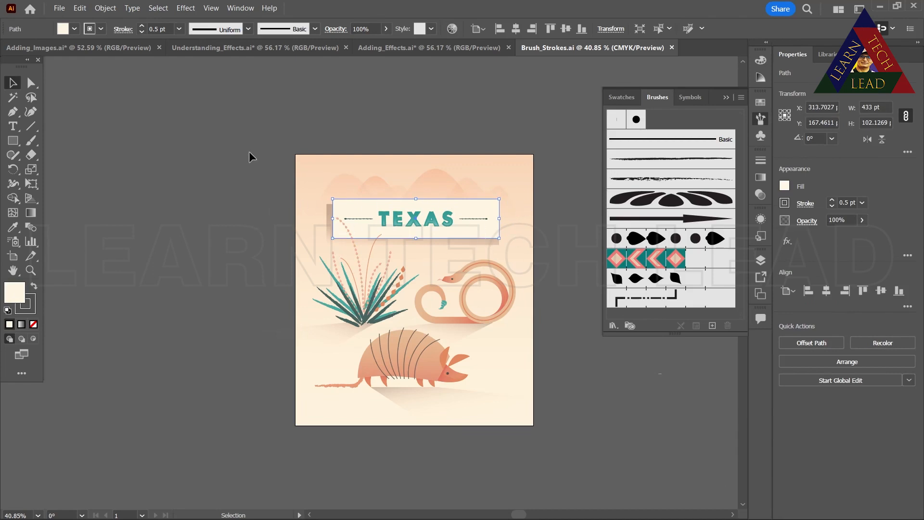
left_click(654, 262)
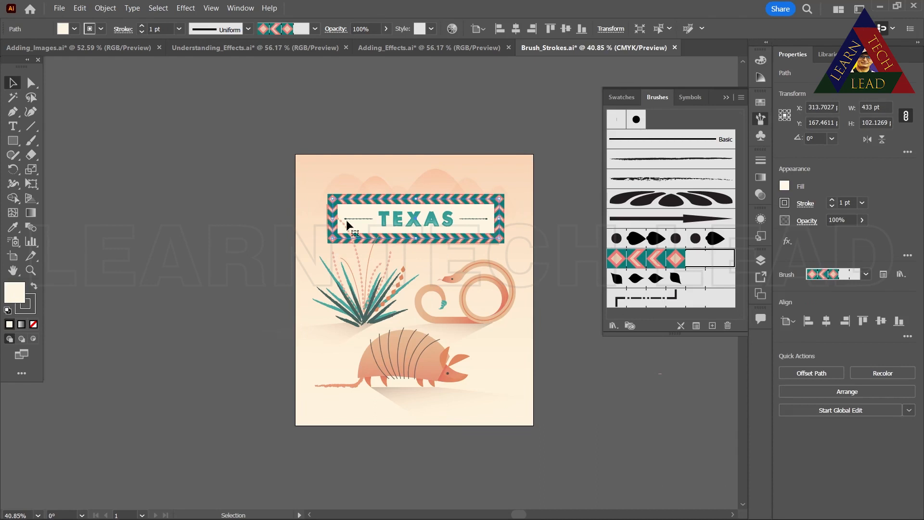
left_click(862, 204)
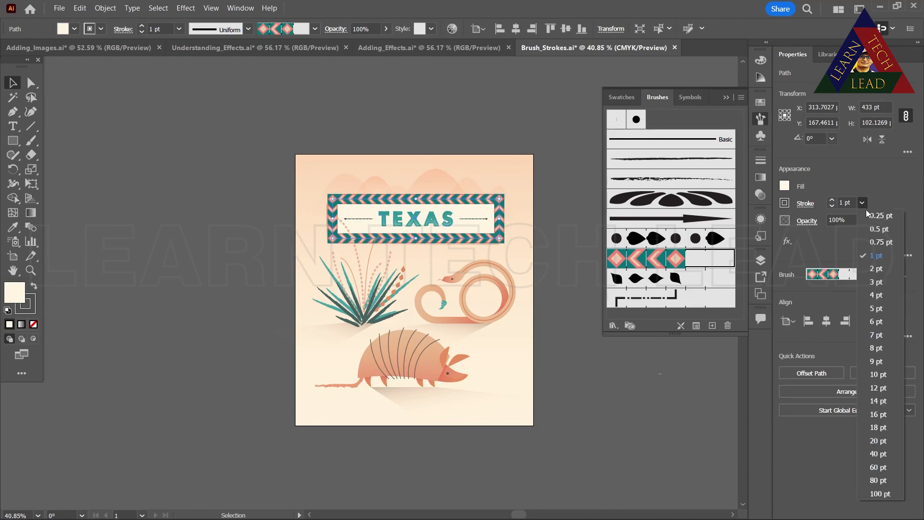
left_click(881, 229)
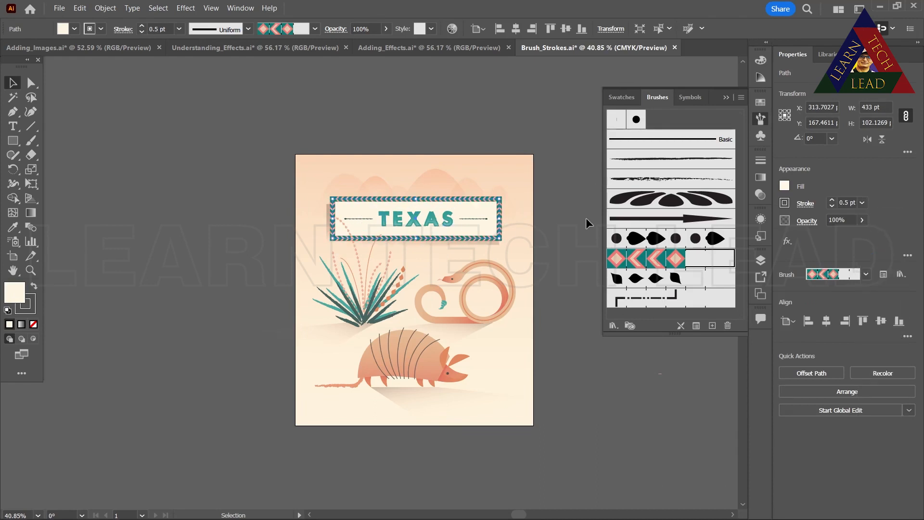
left_click(633, 282)
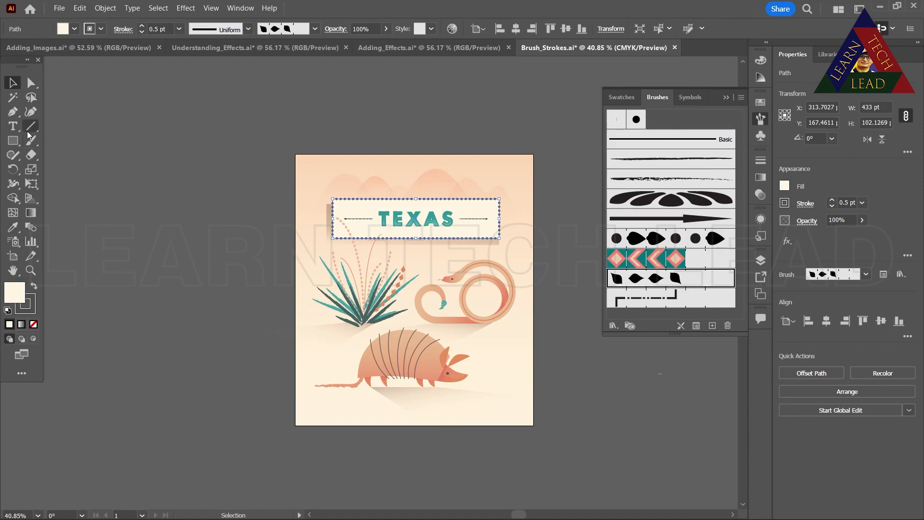
- Draw a small star about 47 pt wide and 45 pt high on the empty canvas beside the artboard
left_click(12, 141)
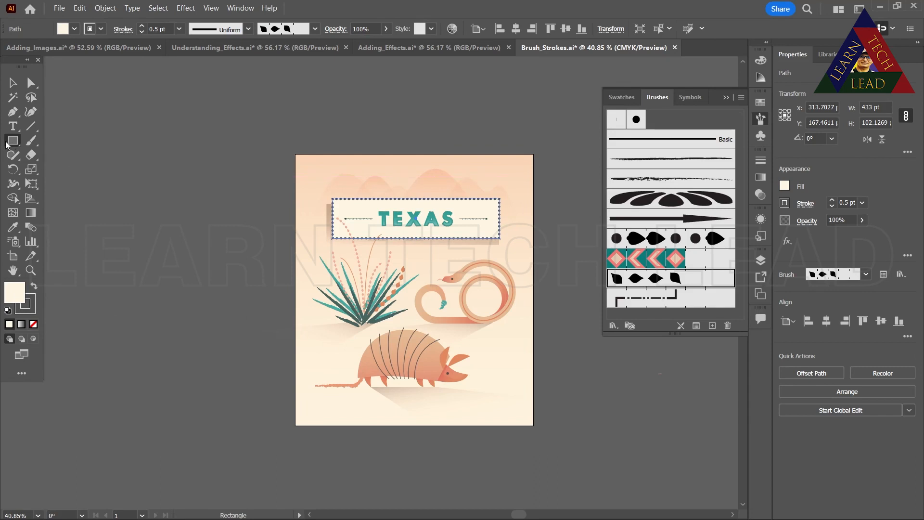
left_click_drag(10, 143, 110, 198)
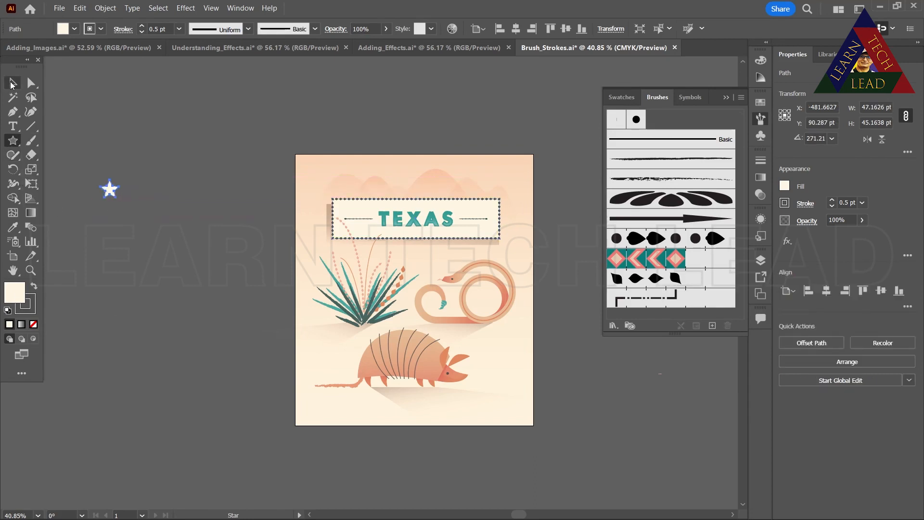
left_click(12, 84)
- Fill the star with the dark red colour 7F0830
double_click(16, 294)
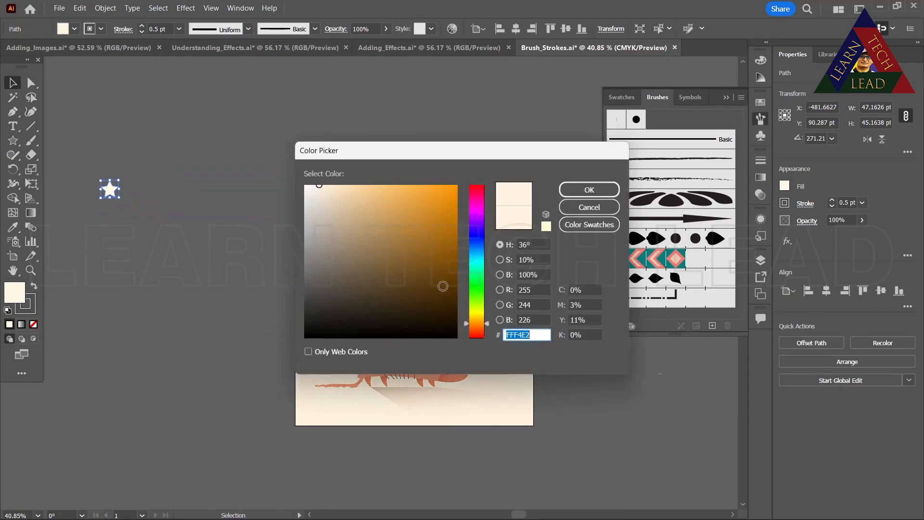
left_click(476, 193)
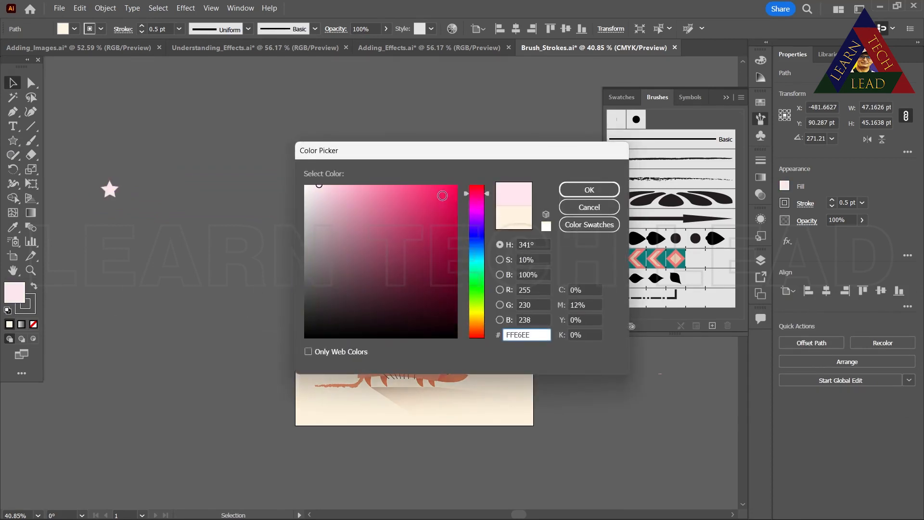
left_click(448, 259)
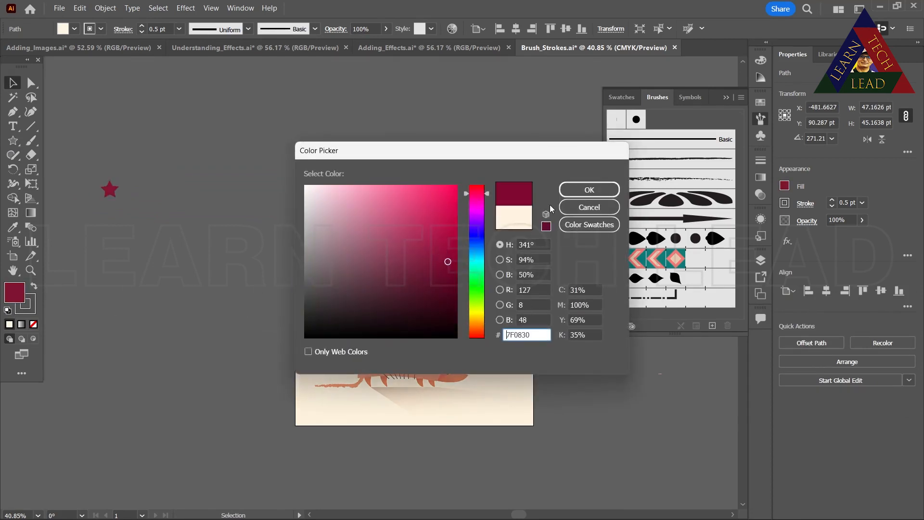
left_click(589, 190)
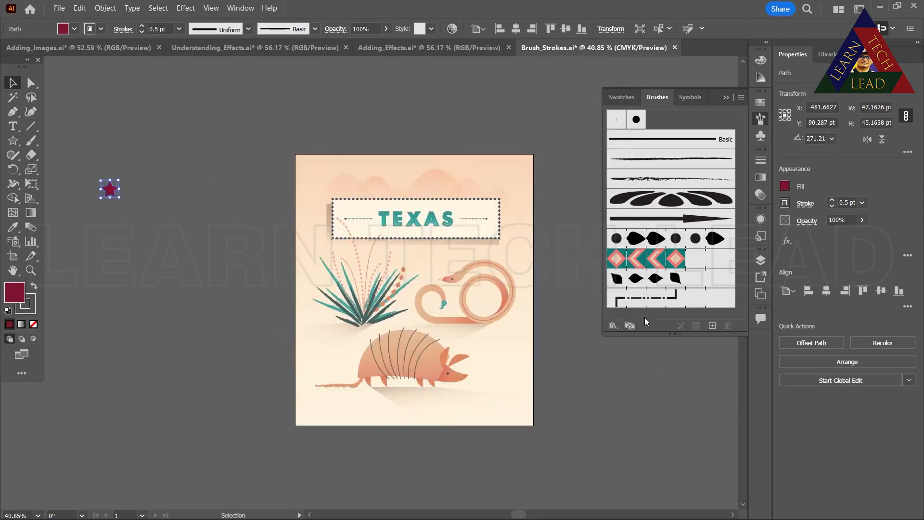
- Create a new pattern brush from the star, keeping the name Pattern Brush 1 and using the Auto-Centered outer corner tile
left_click(712, 326)
left_click_drag(454, 228, 650, 192)
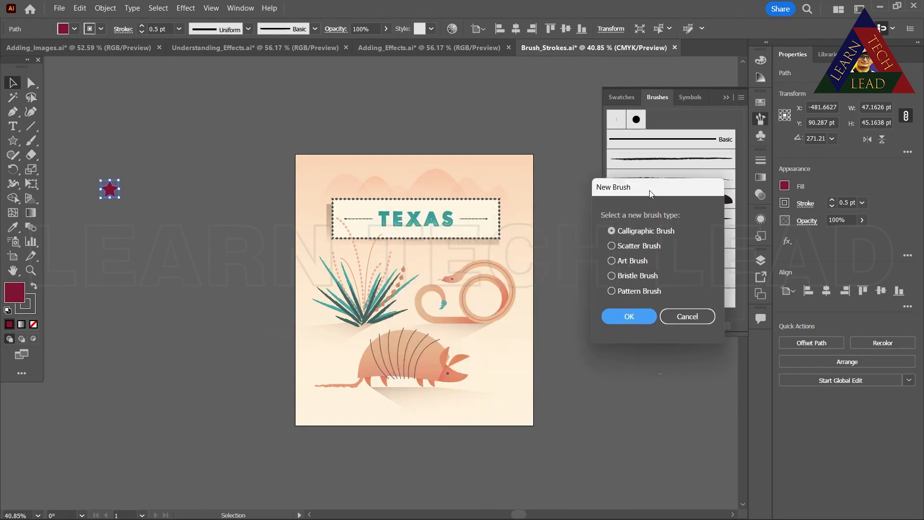
left_click(633, 293)
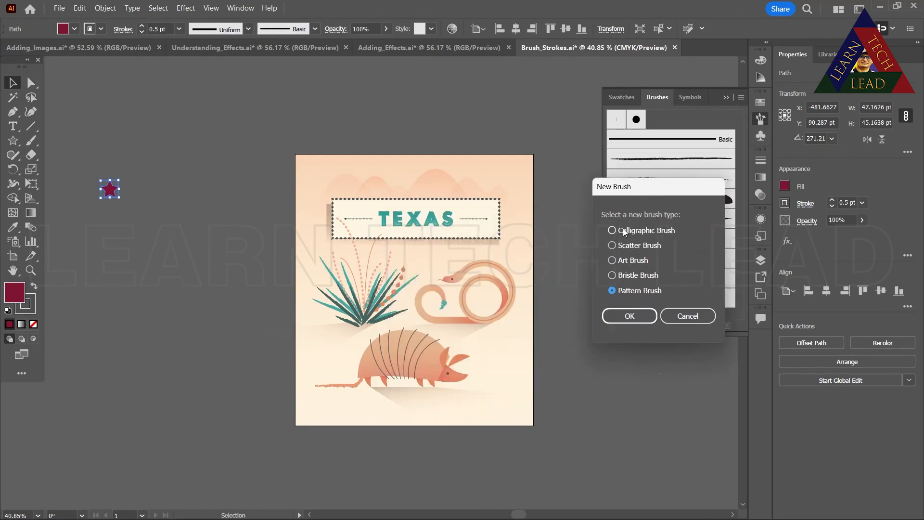
left_click(627, 318)
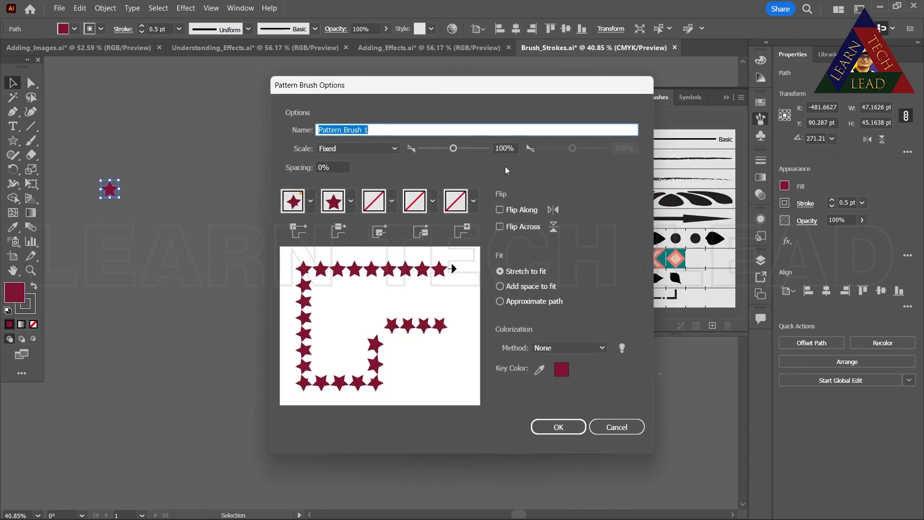
mouse_move(431, 91)
left_mouse_down()
mouse_move(684, 126)
mouse_move(688, 113)
left_mouse_up()
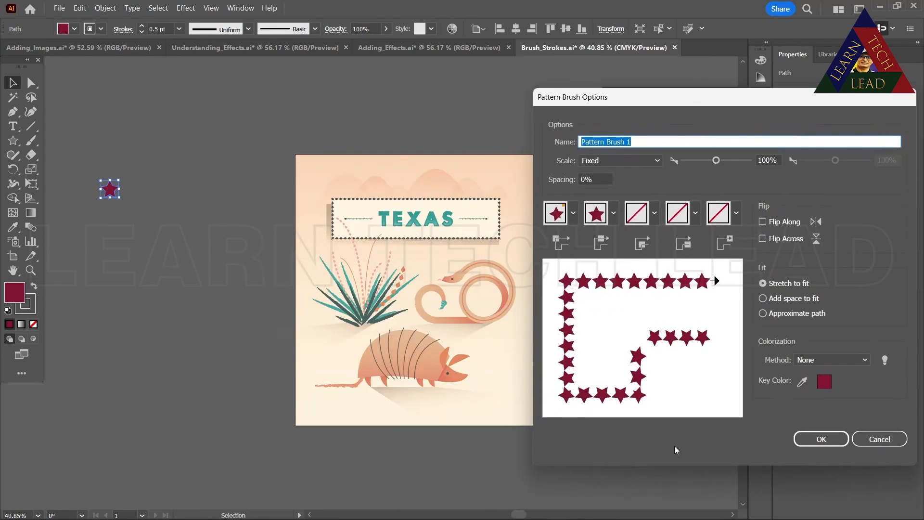
left_click(574, 213)
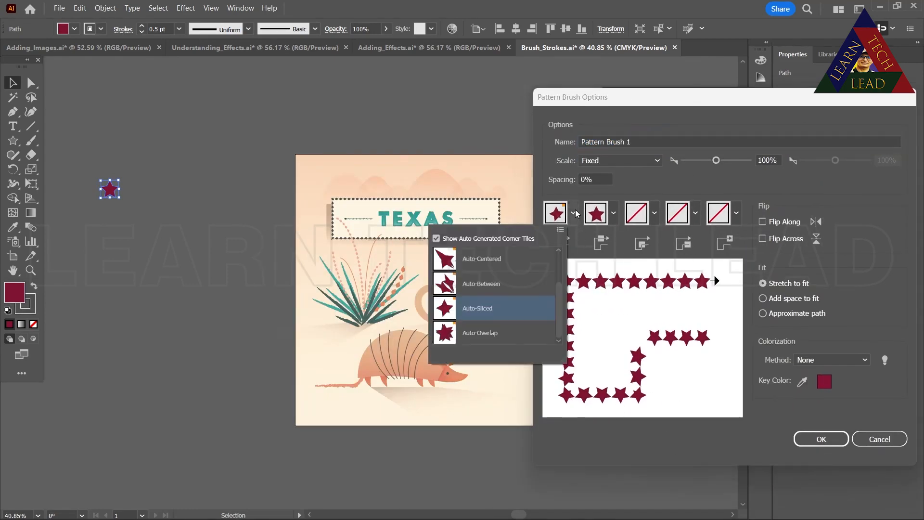
left_click(453, 261)
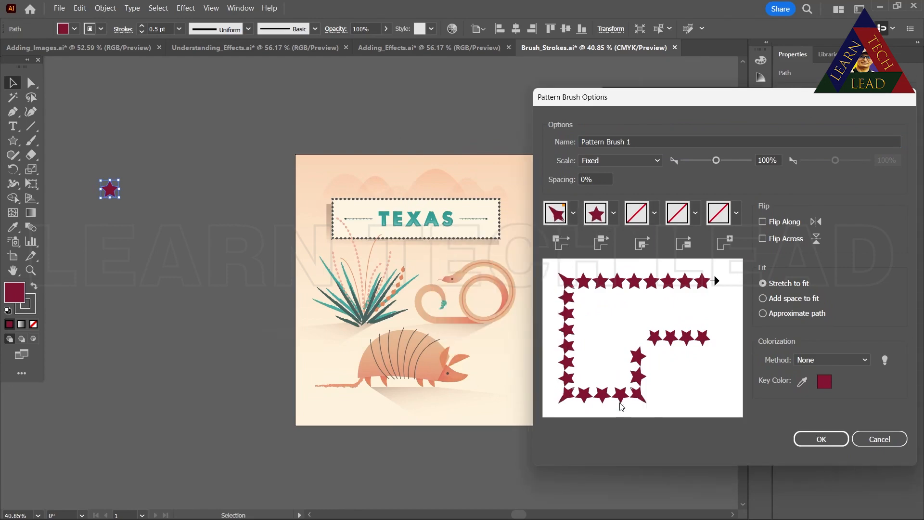
left_click(821, 439)
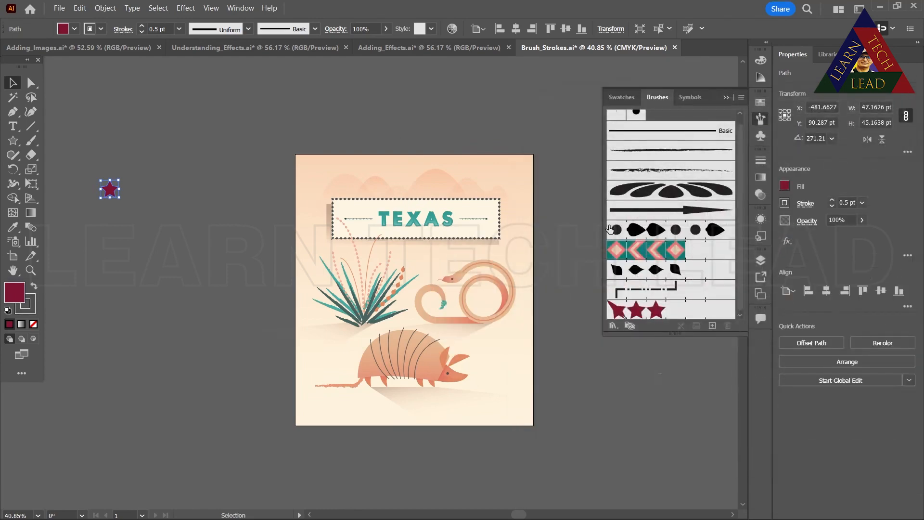
- Apply the new star pattern brush to the drawn star and to the border of the TEXAS rectangle
left_click(642, 308)
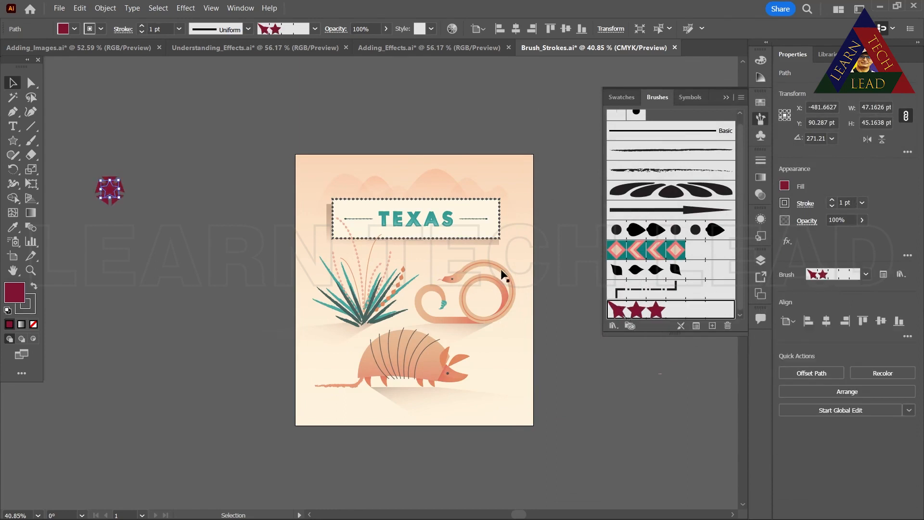
left_click(444, 239)
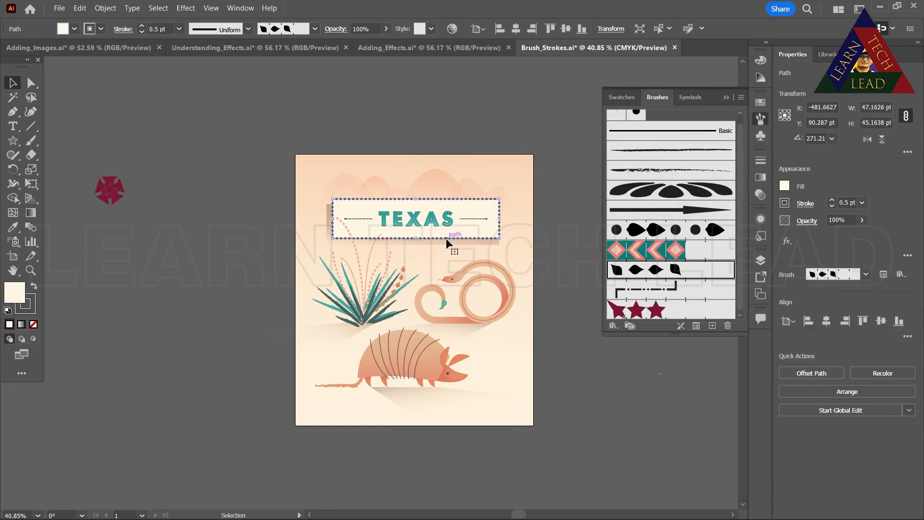
left_click(633, 314)
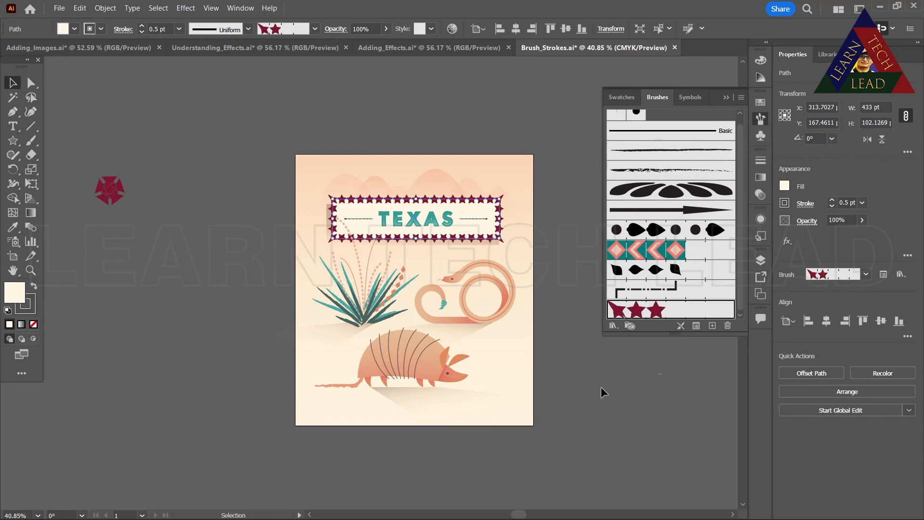
- Apply the rougher of the two charcoal-style art brushes to the group of curved stripes on the armadillo's back
left_click(417, 357)
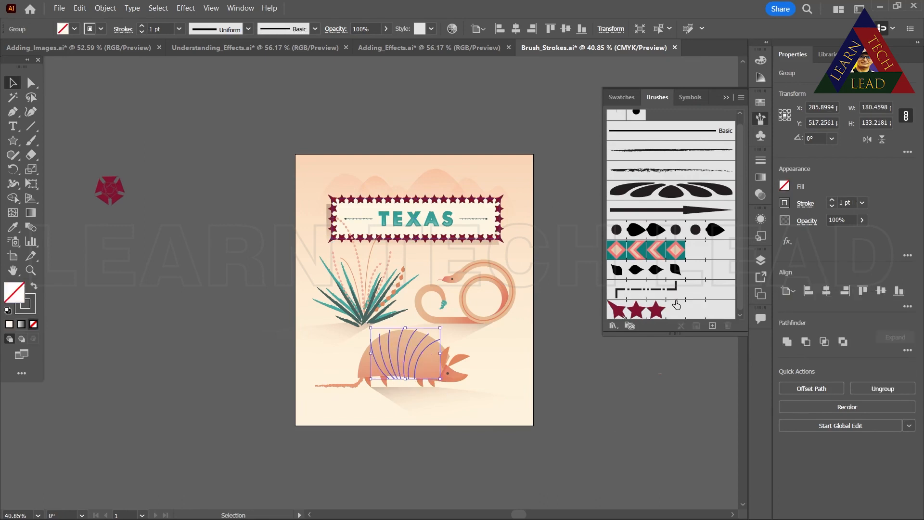
scroll(740, 260, "up", 2)
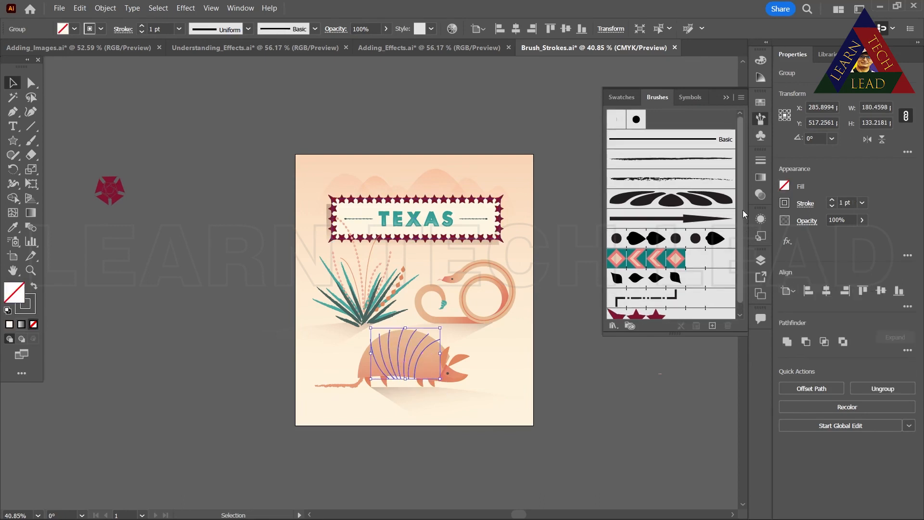
left_click(674, 180)
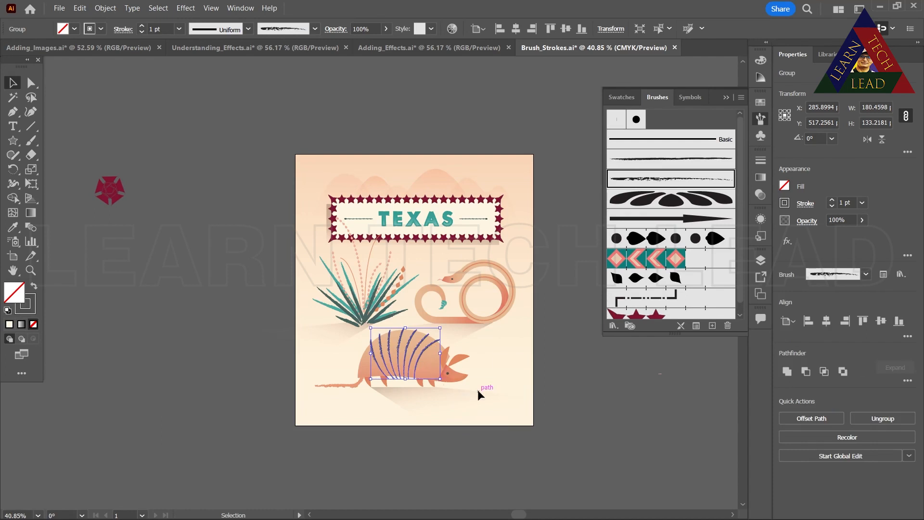
- Try filling the armadillo's stripes with the light orange F4BD64
double_click(20, 295)
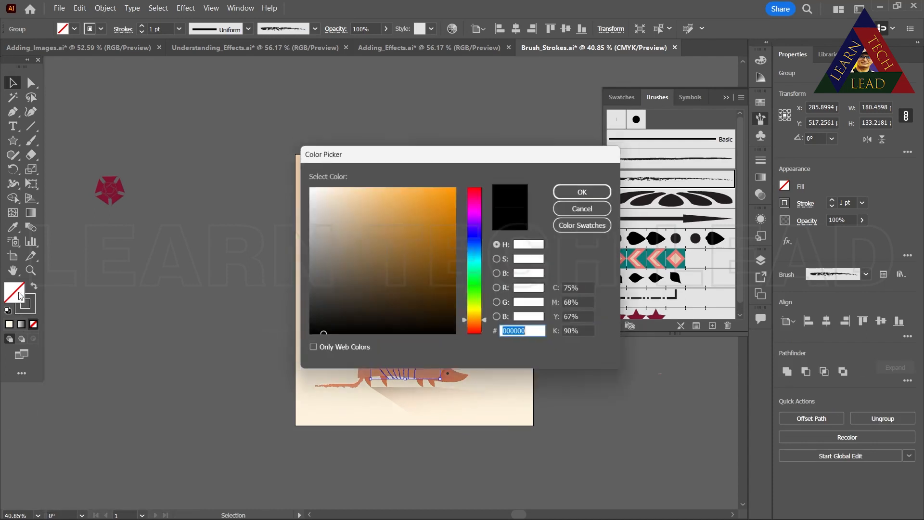
left_click_drag(428, 158, 686, 126)
left_click_drag(735, 290, 734, 287)
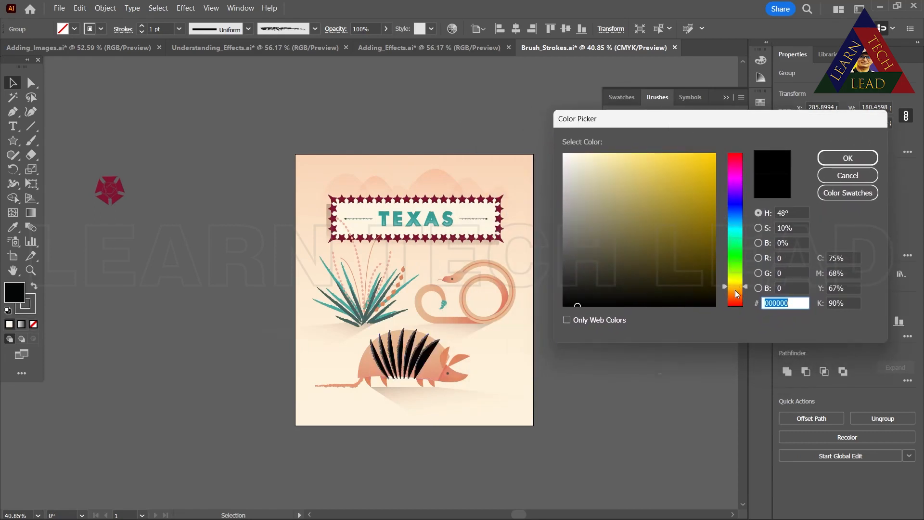
left_click(738, 292)
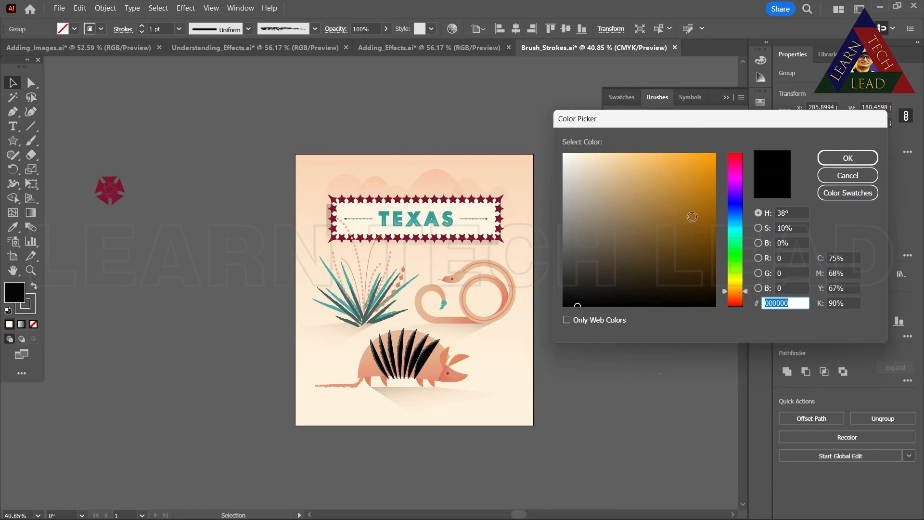
left_click(653, 158)
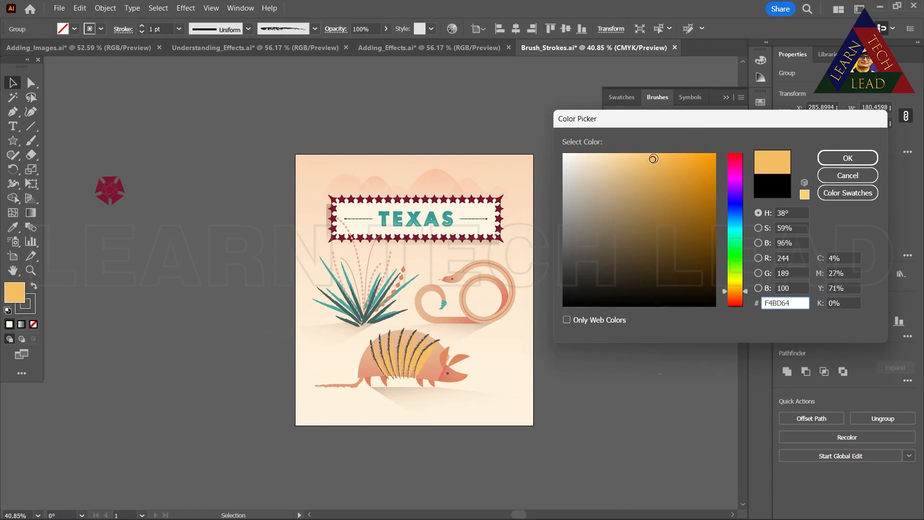
left_click(846, 158)
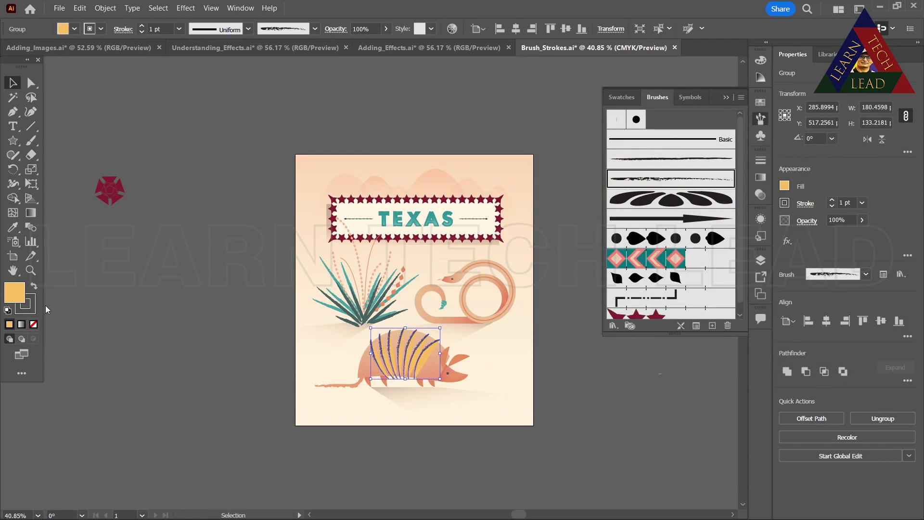
- Try swapping the stripes' fill and stroke colours, and undo both the swap and the orange fill
left_click(32, 287)
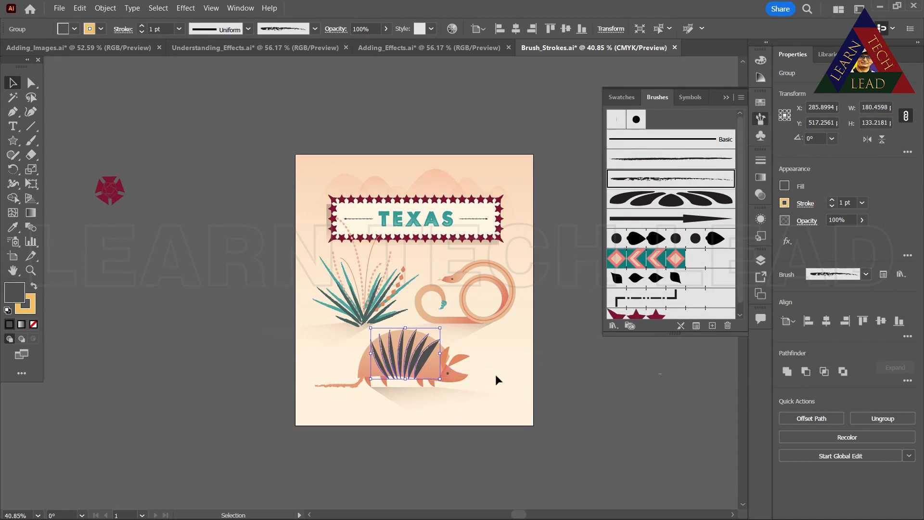
left_click(564, 372)
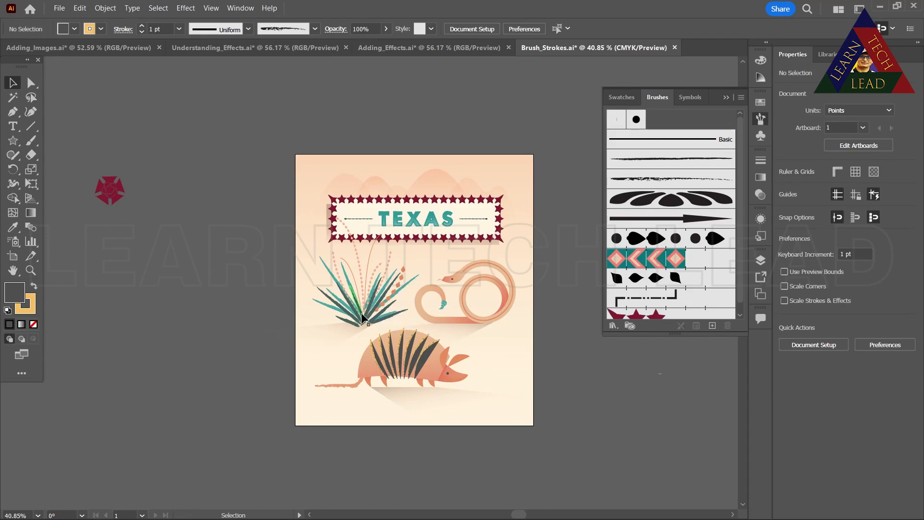
key("ctrl+z")
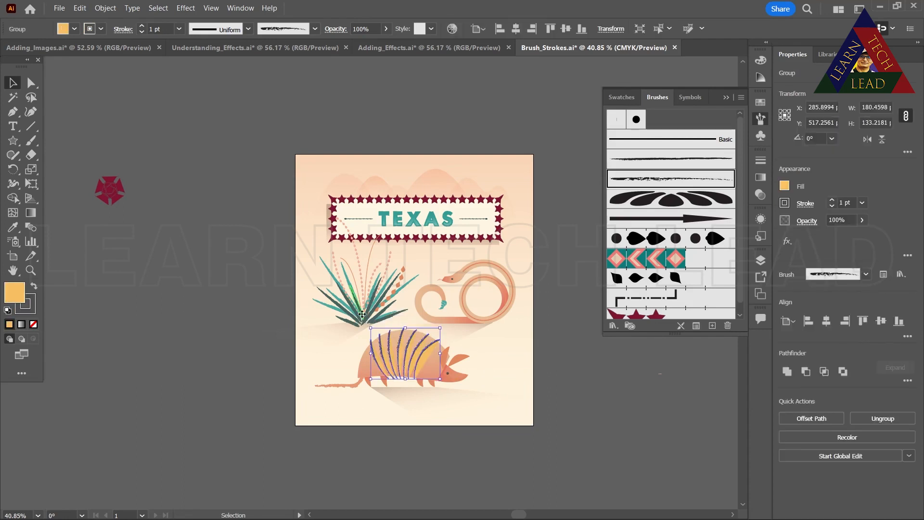
key("ctrl+z")
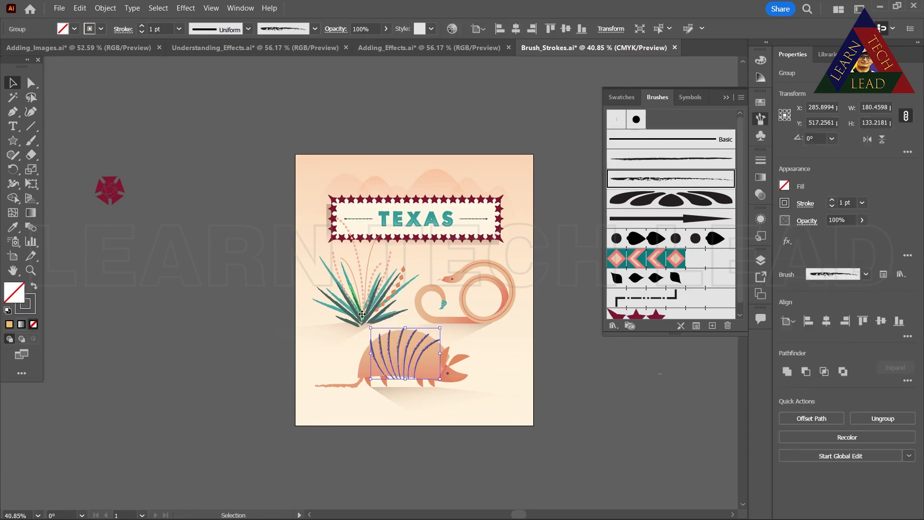
left_click(510, 374)
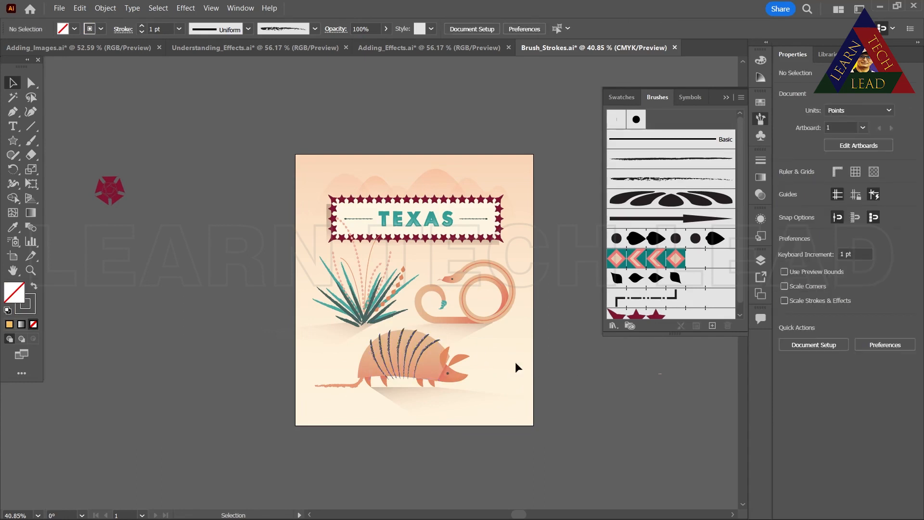
left_click(431, 342)
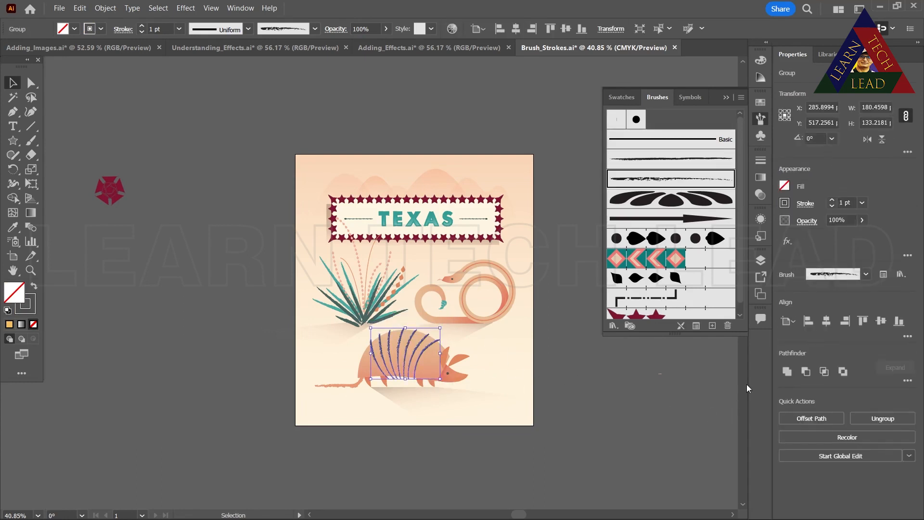
- Examine the Pencil - Feather art brush options for the armadillo's stripes, including the colorization methods and key color
left_click(818, 273)
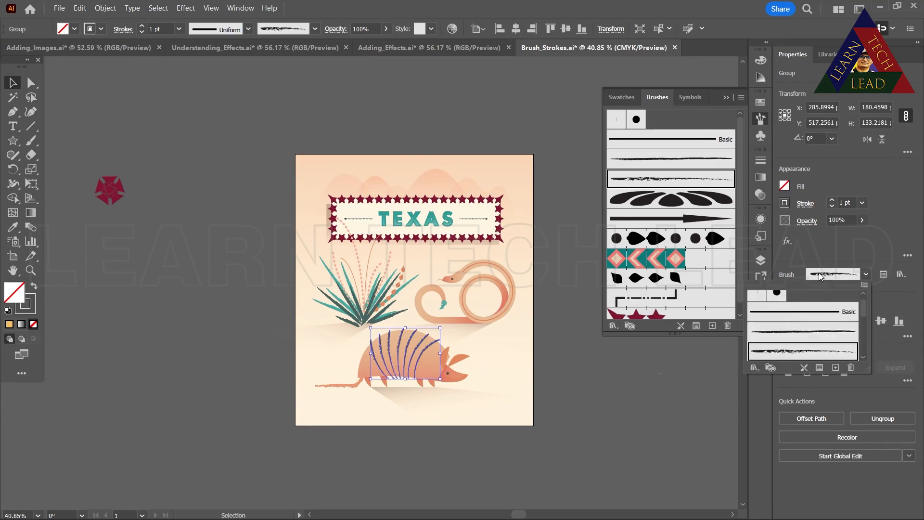
double_click(764, 352)
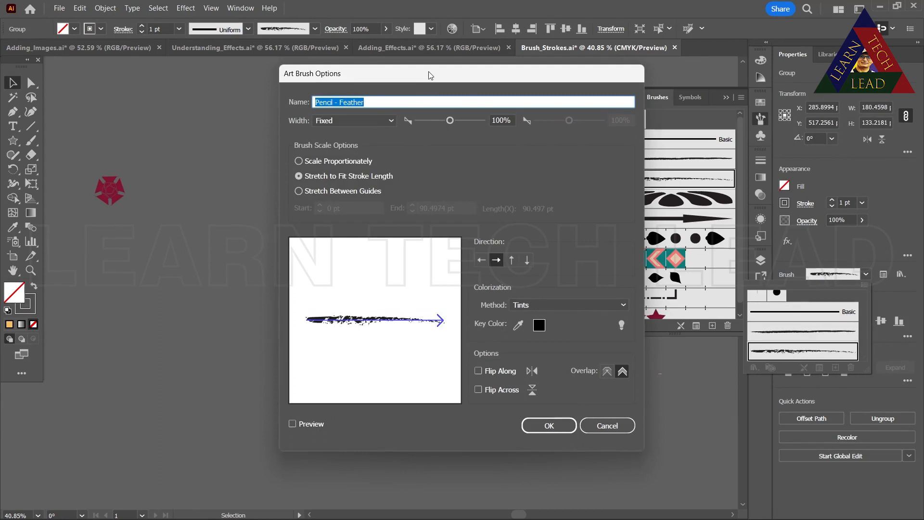
mouse_move(428, 72)
left_mouse_down()
mouse_move(676, 48)
mouse_move(609, 15)
left_mouse_up()
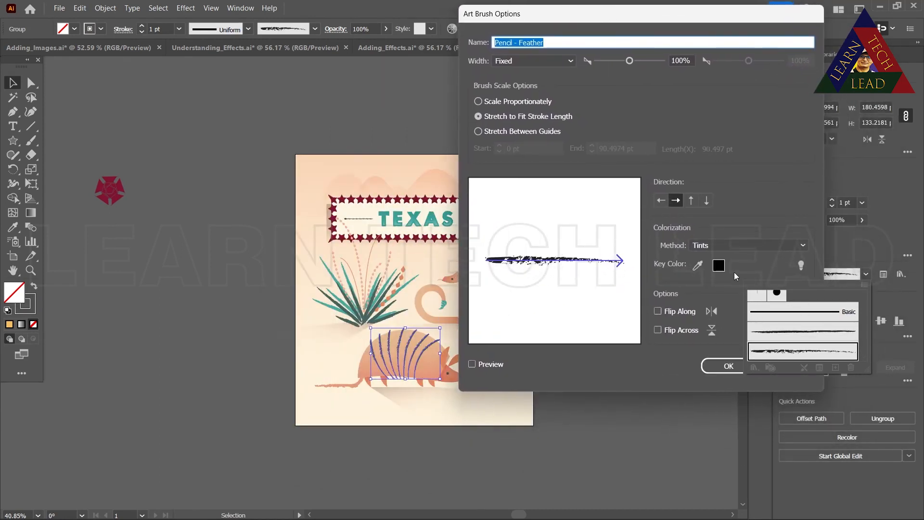
left_click(701, 246)
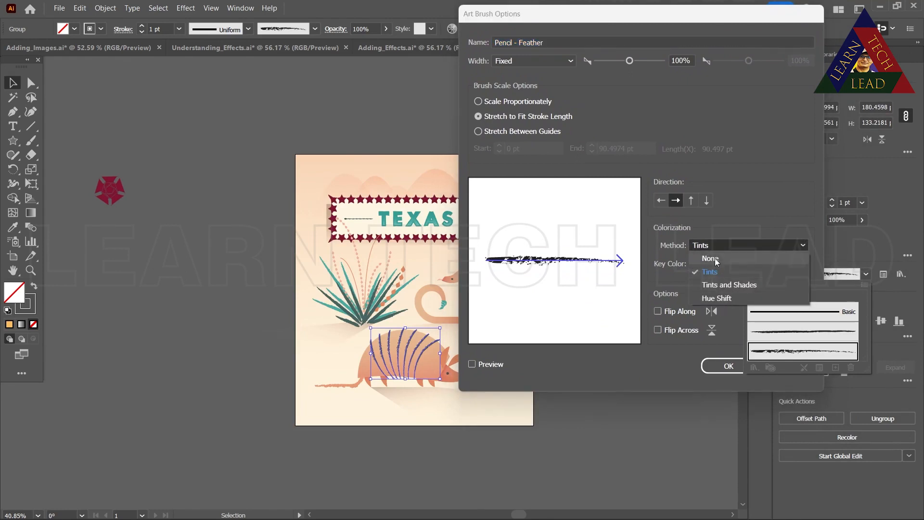
left_click(709, 272)
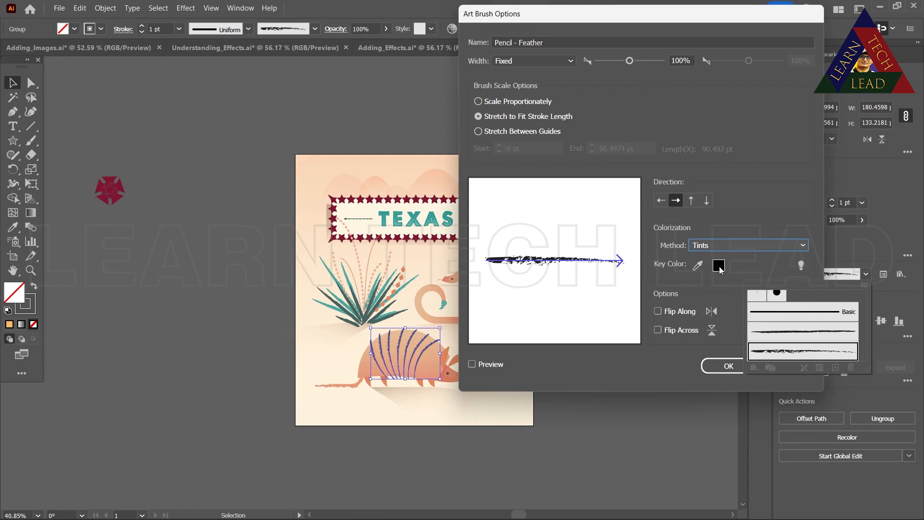
left_click(697, 265)
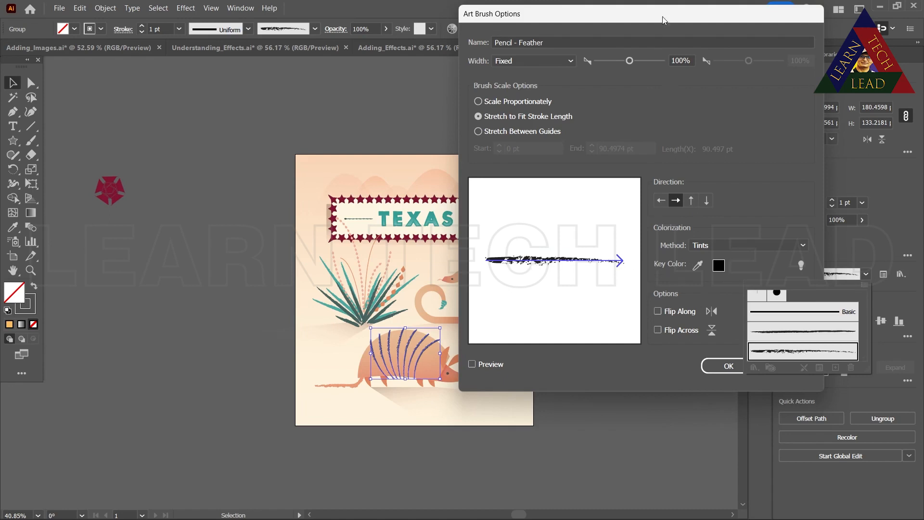
left_click_drag(659, 19, 553, 4)
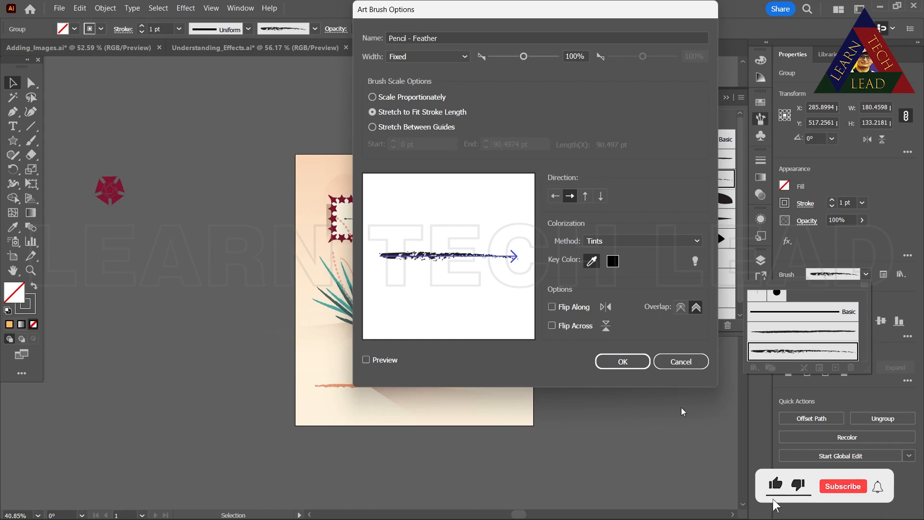
left_click(622, 364)
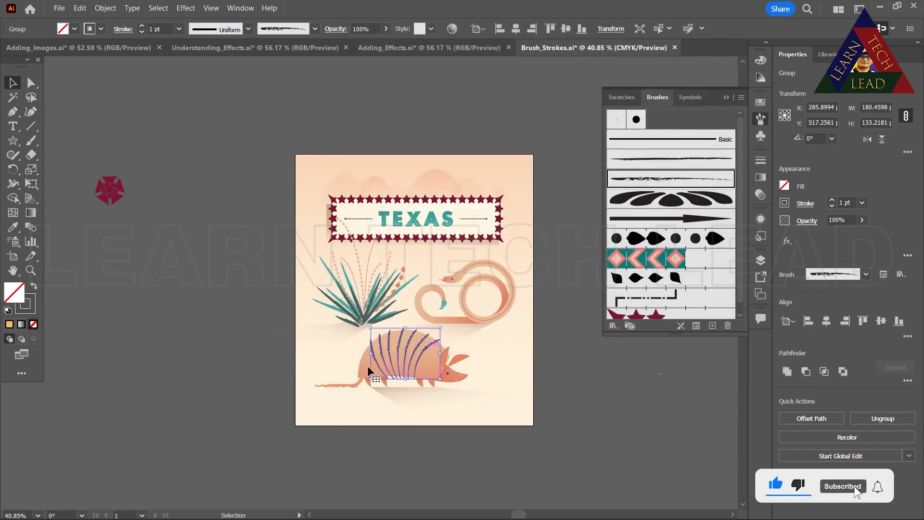
left_click(630, 374)
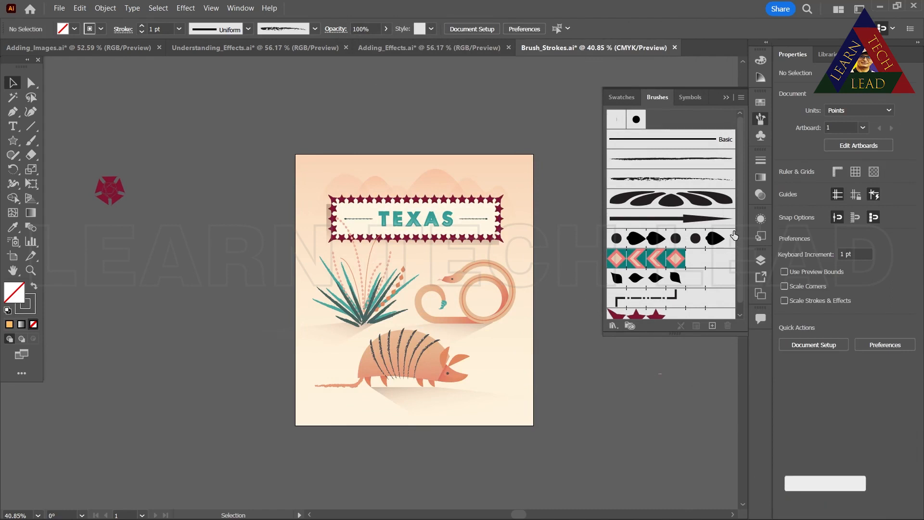
- Browse the available brush library categories, including the border brush libraries and the option to load another library
left_click(613, 326)
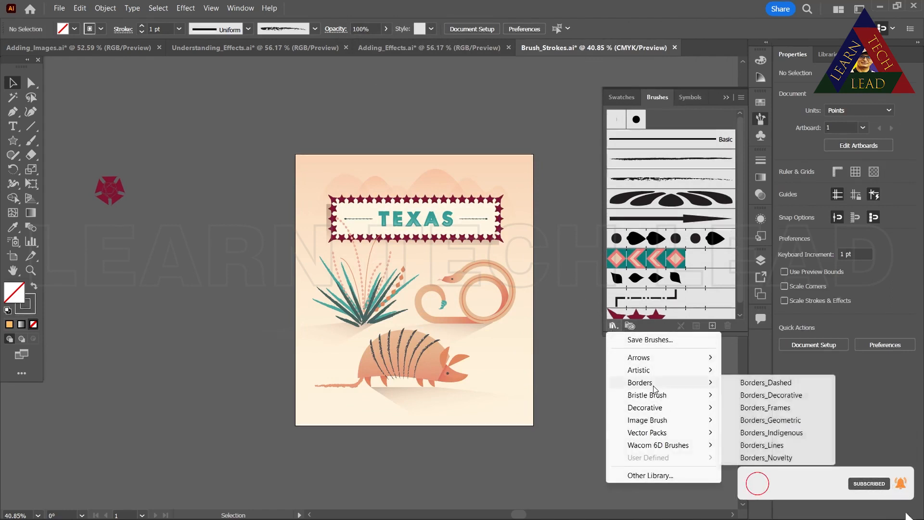
mouse_move(665, 422)
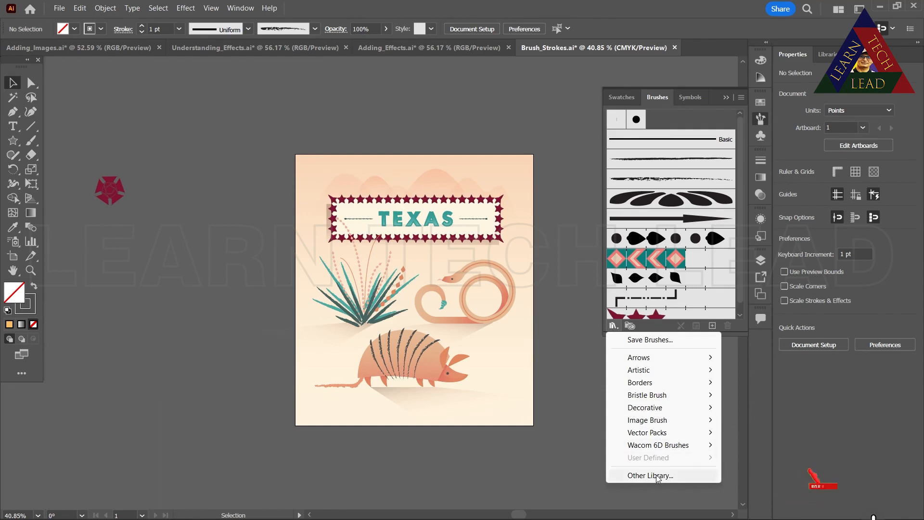
left_click(568, 130)
- Put away the brush list and delete the leftover dark red star outside the artboard
left_click(726, 96)
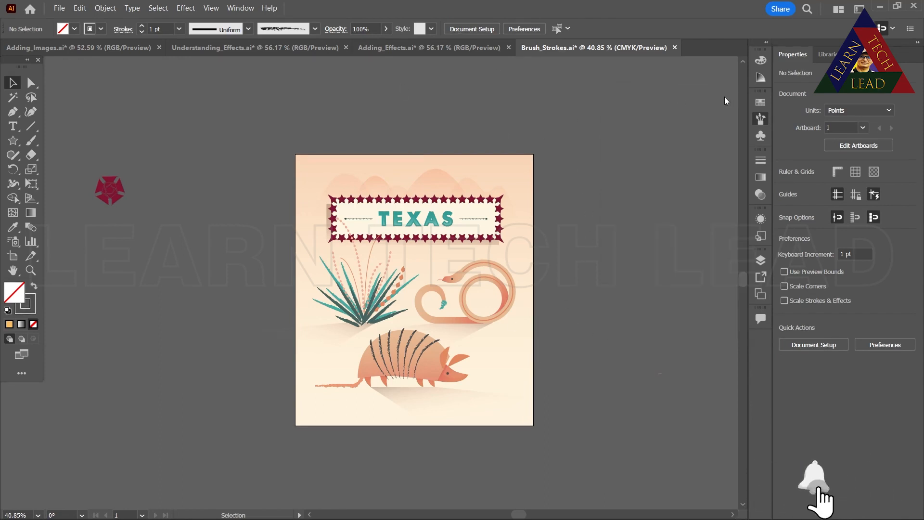
left_click_drag(140, 174, 89, 226)
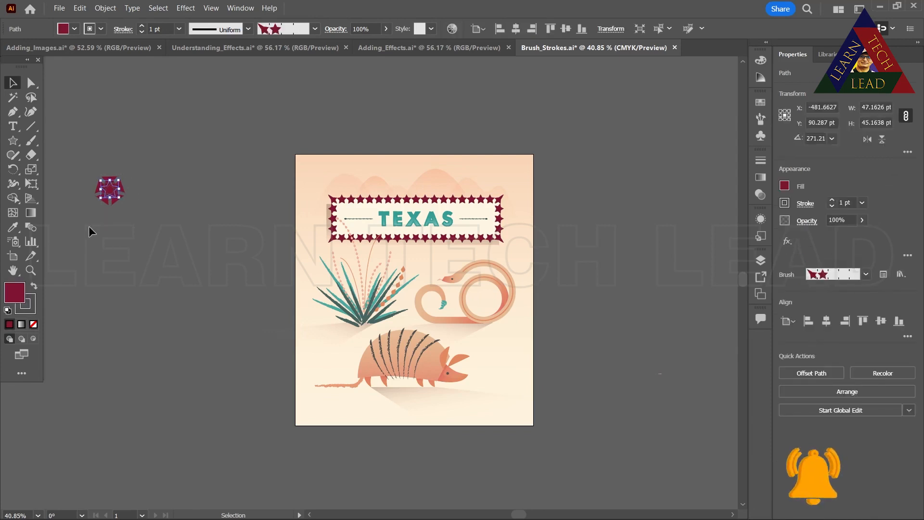
key("Delete")
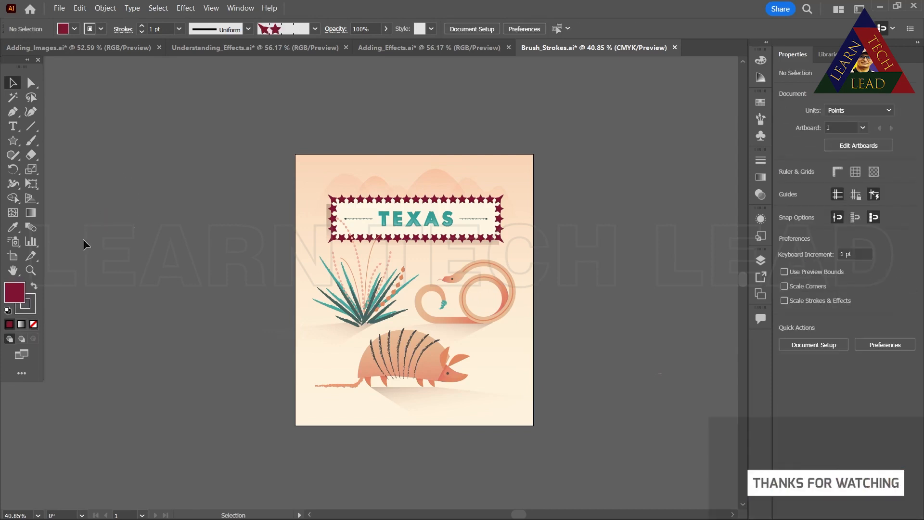